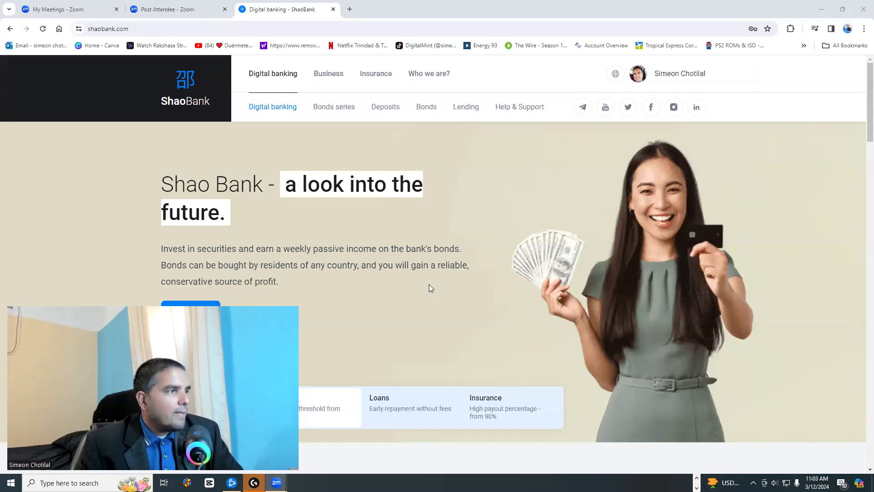
Open the Account Dashboard and highlight the 28 Mar 2023 registration date.
scroll(488, 350, "down", 1)
scroll(488, 349, "down", 4)
scroll(488, 351, "down", 3)
scroll(488, 355, "down", 1)
scroll(546, 371, "down", 4)
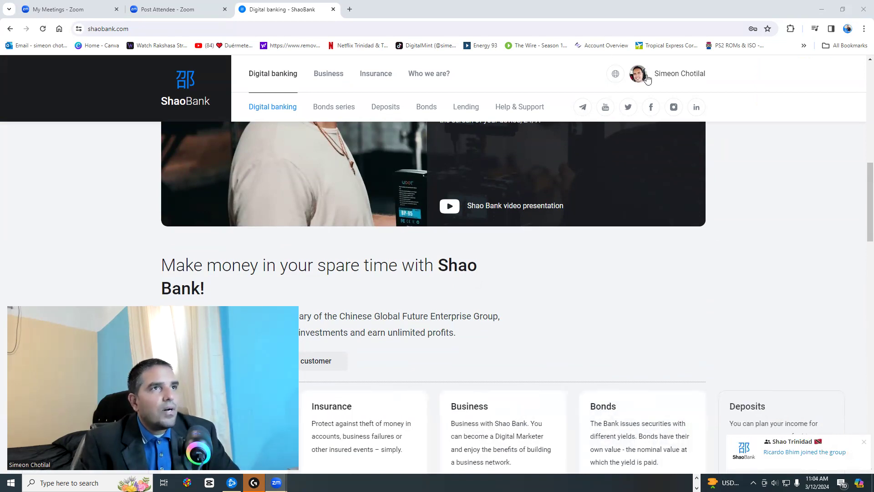
left_click(658, 119)
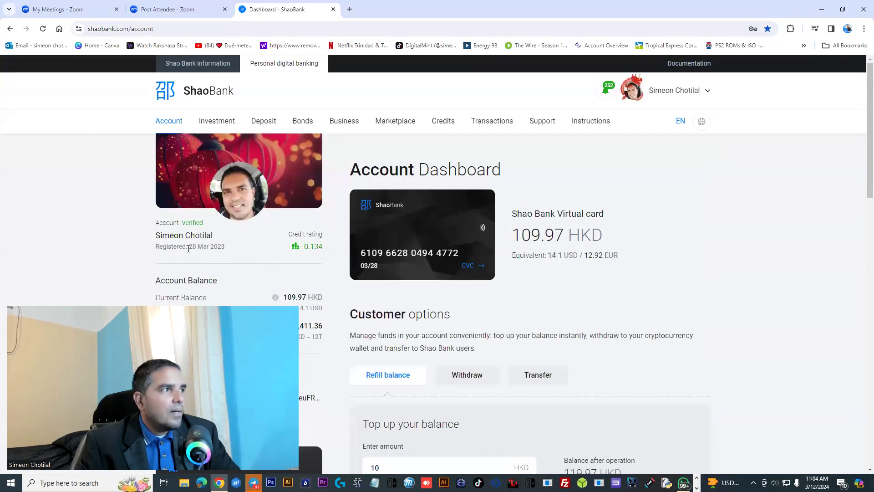
left_click_drag(190, 248, 241, 252)
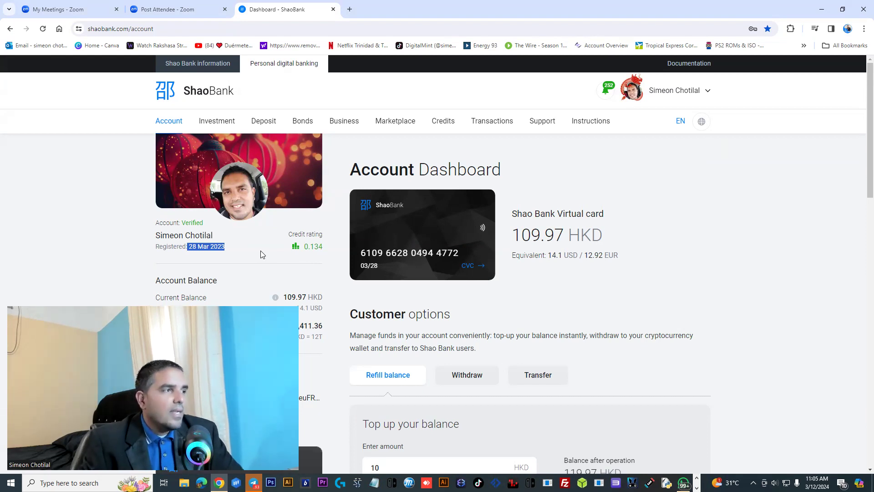
Return to the public Digital banking homepage and scroll down the page.
left_click(192, 64)
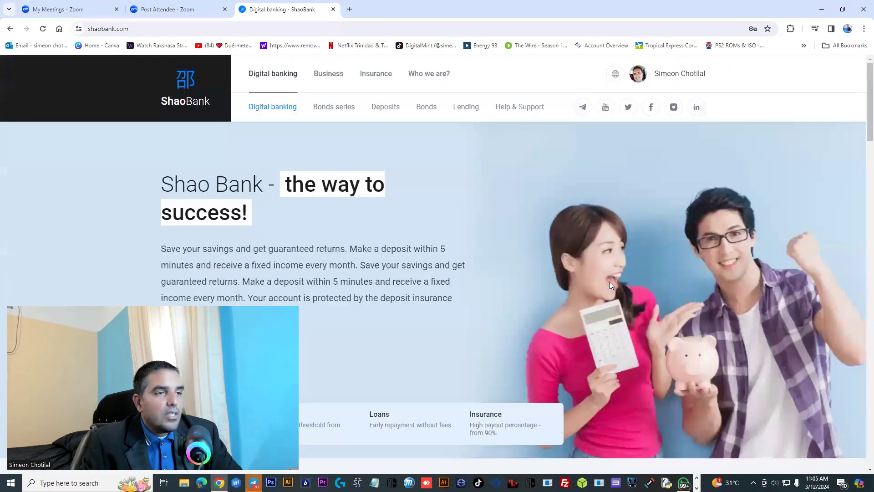
scroll(597, 319, "down", 3)
scroll(590, 341, "down", 4)
scroll(590, 344, "down", 3)
scroll(590, 348, "down", 3)
scroll(591, 353, "down", 4)
scroll(592, 354, "down", 4)
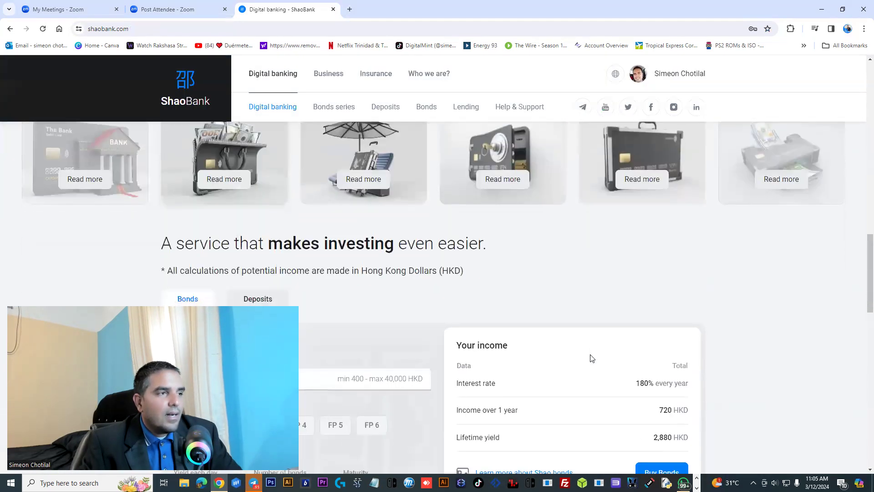
scroll(591, 358, "down", 3)
scroll(592, 359, "down", 3)
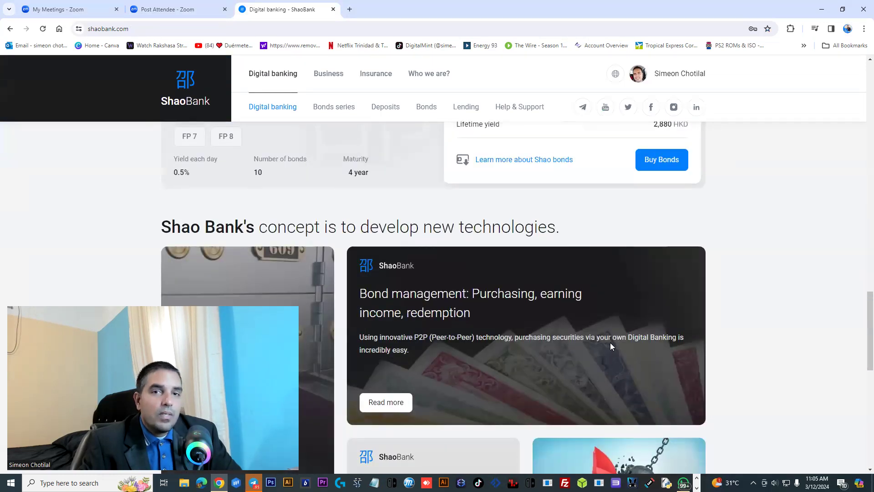
Scroll to the footer and briefly highlight part of the bank's disclaimer text.
scroll(620, 346, "down", 3)
scroll(626, 352, "down", 2)
scroll(629, 359, "down", 1)
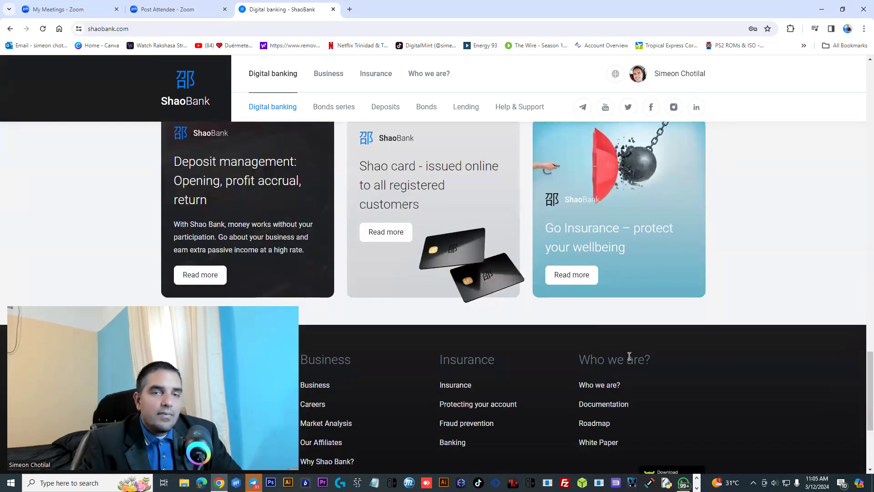
scroll(629, 360, "down", 2)
scroll(628, 362, "down", 2)
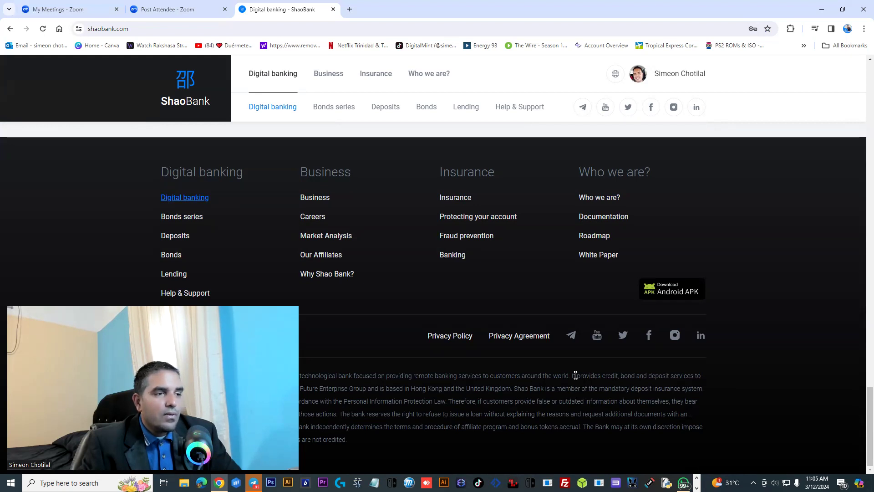
left_click_drag(602, 376, 659, 379)
left_click(667, 377)
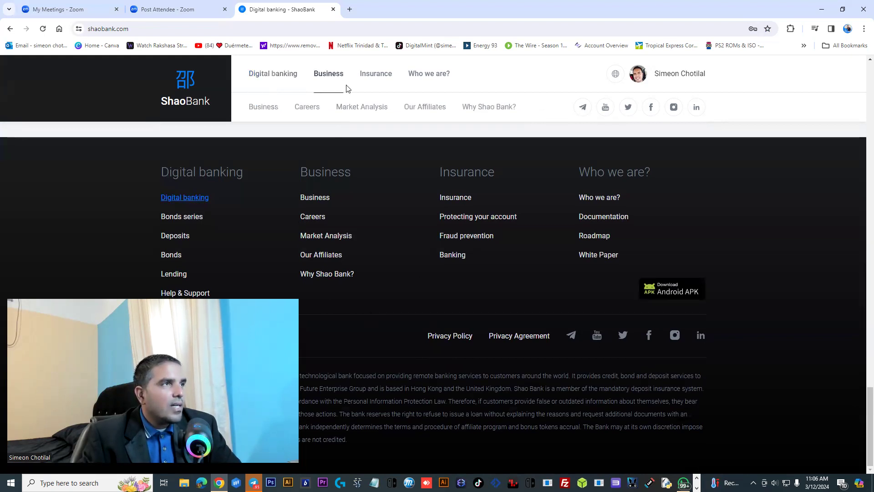
Open the Our Affiliates page and look through the partner cards.
left_click(421, 108)
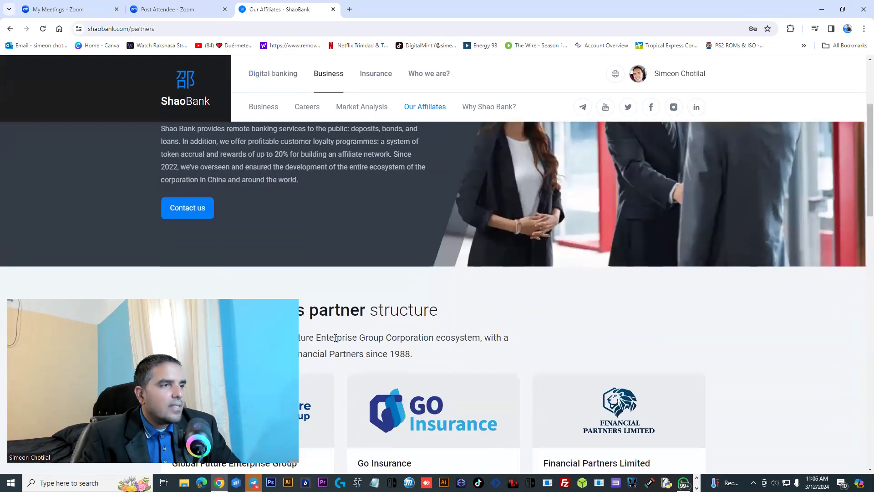
scroll(335, 340, "down", 5)
scroll(336, 340, "up", 1)
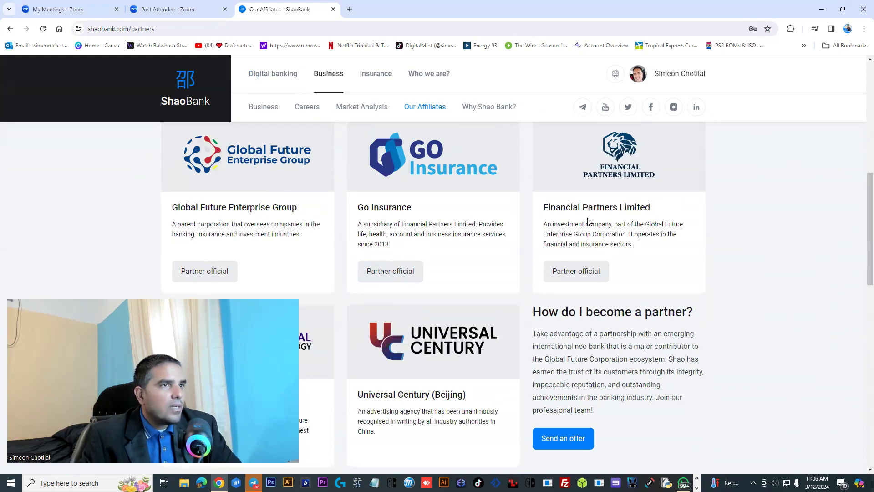
scroll(583, 245, "down", 2)
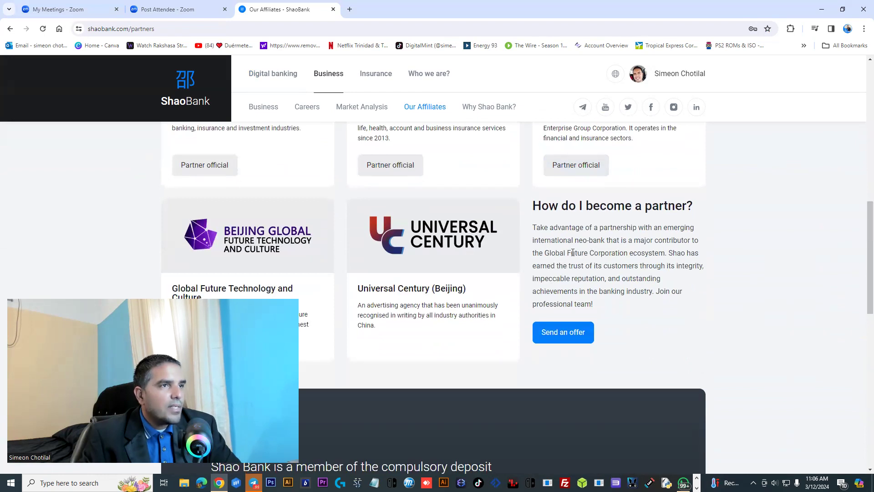
scroll(503, 260, "up", 2)
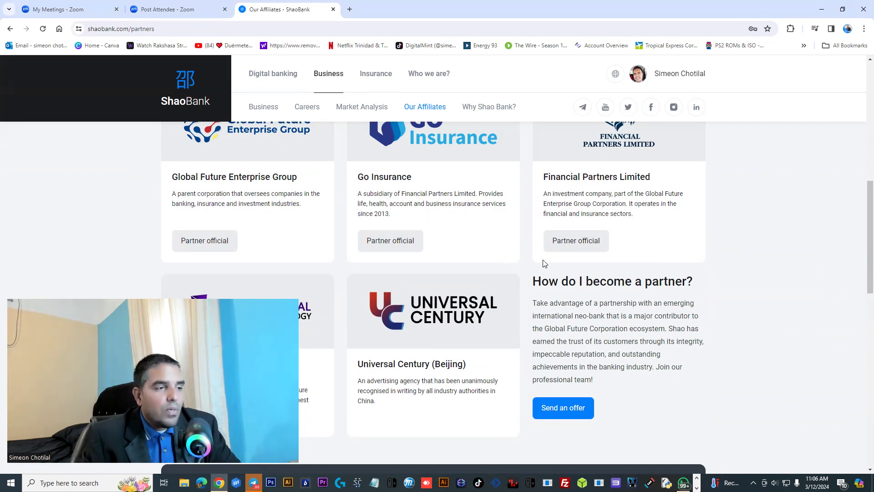
scroll(514, 279, "up", 2)
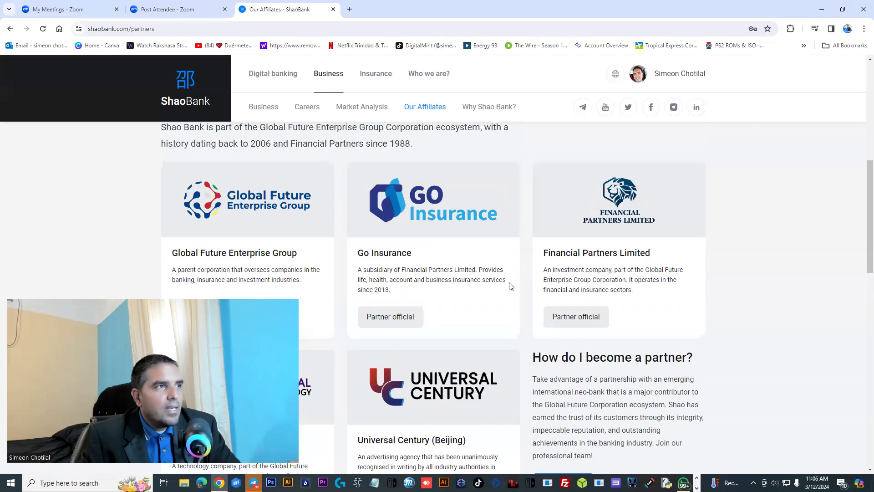
Highlight the Go Insurance and Financial Partners Limited descriptions, then scroll back up.
left_click_drag(359, 254, 490, 292)
left_click(573, 272)
mouse_move(546, 248)
left_mouse_down()
mouse_move(650, 254)
mouse_move(650, 271)
left_mouse_up()
left_click(651, 271)
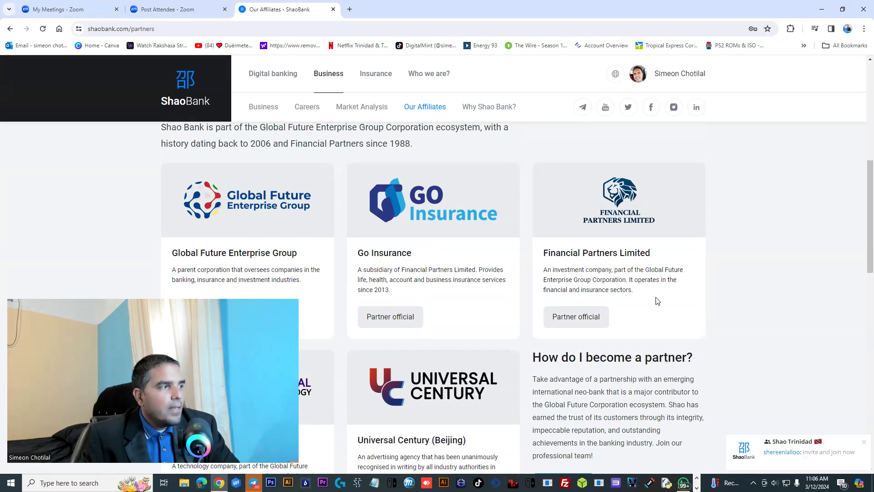
scroll(501, 173, "up", 1)
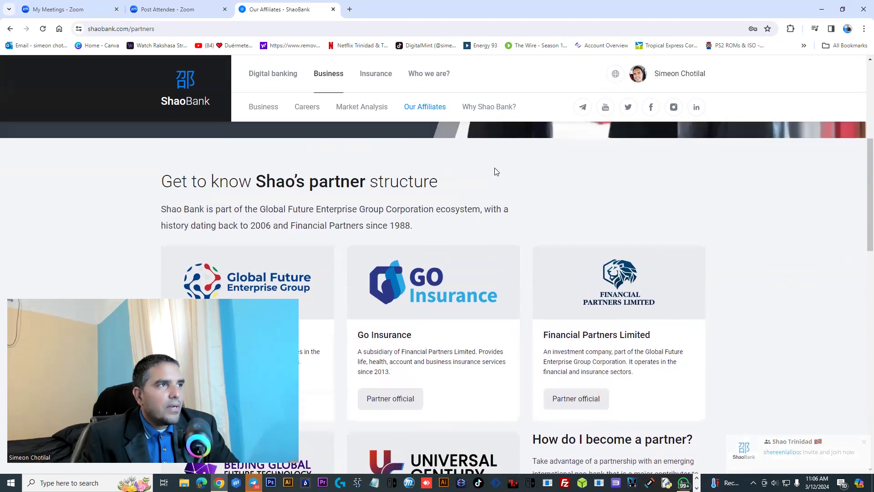
scroll(494, 171, "up", 3)
scroll(494, 179, "up", 2)
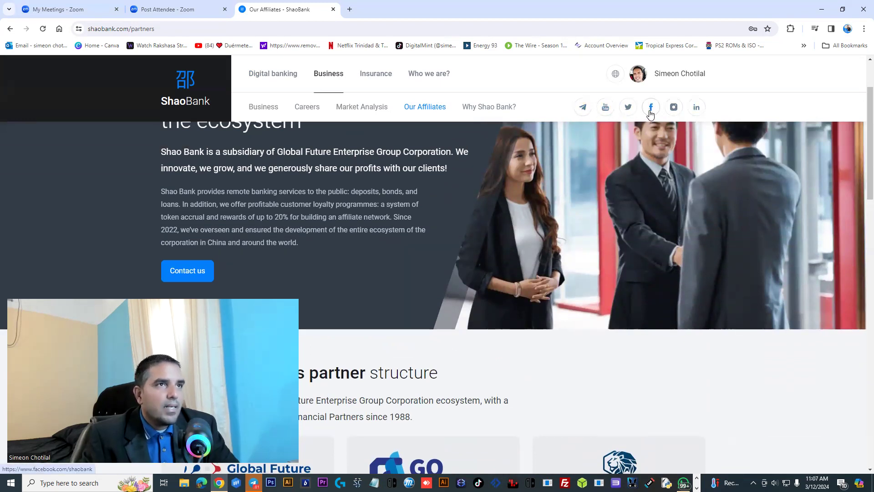
Open Shao Bank's YouTube channel in a new tab and switch to it.
right_click(604, 108)
left_click(620, 118)
left_click(387, 9)
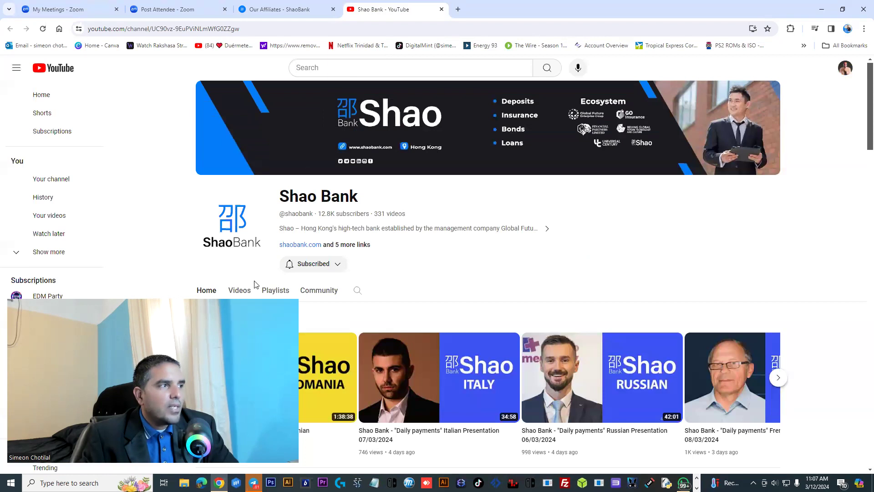
Browse the channel's Videos list of uploads.
left_click(240, 290)
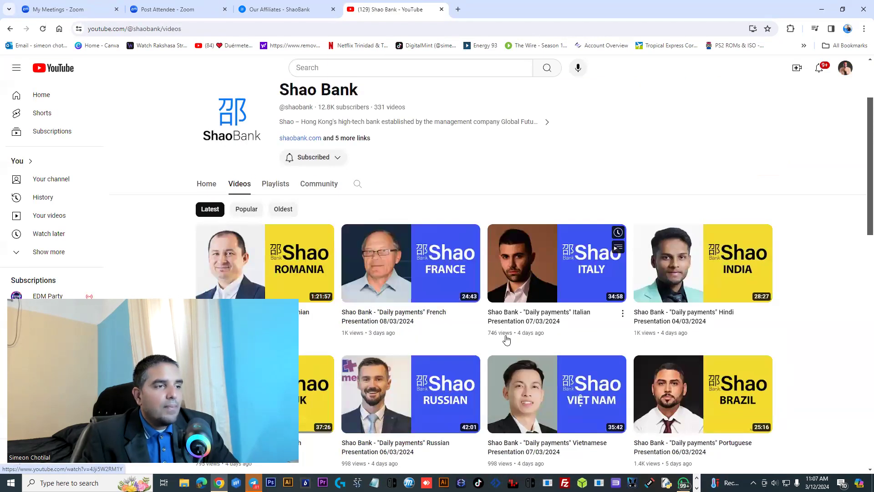
scroll(660, 340, "down", 3)
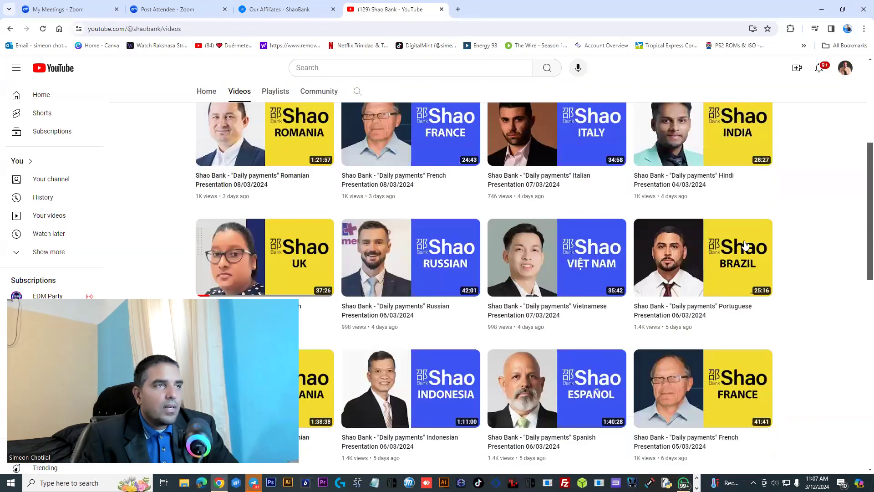
scroll(589, 228, "up", 3)
Return to the channel Home page and scroll through its video rows.
left_click(206, 183)
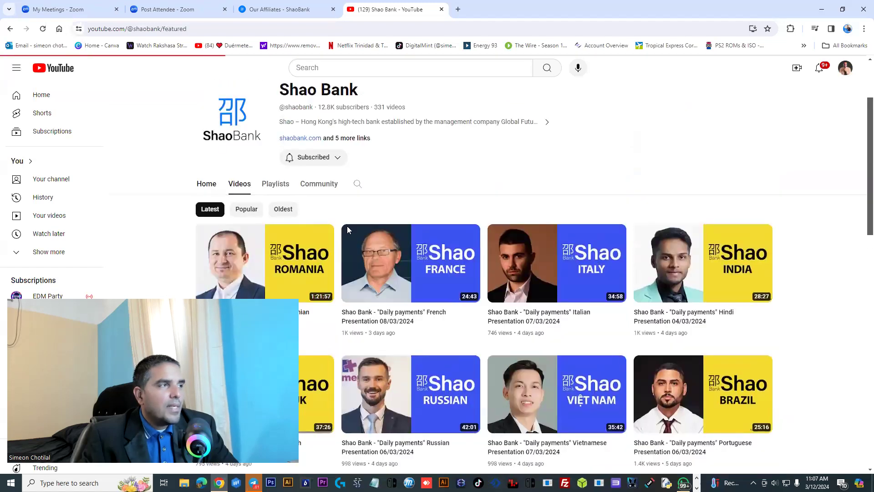
scroll(514, 296, "down", 2)
scroll(516, 297, "down", 2)
scroll(516, 300, "down", 2)
scroll(516, 303, "down", 1)
scroll(514, 305, "down", 3)
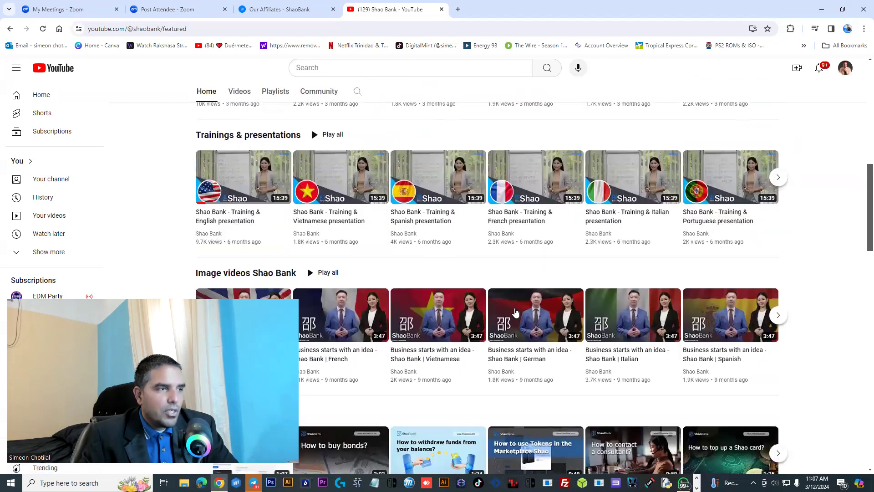
scroll(515, 307, "down", 1)
scroll(516, 310, "down", 3)
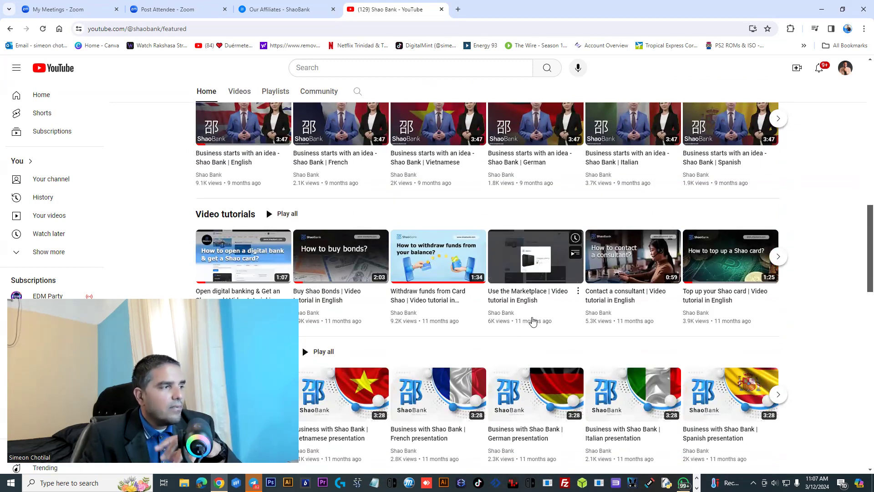
scroll(533, 321, "down", 2)
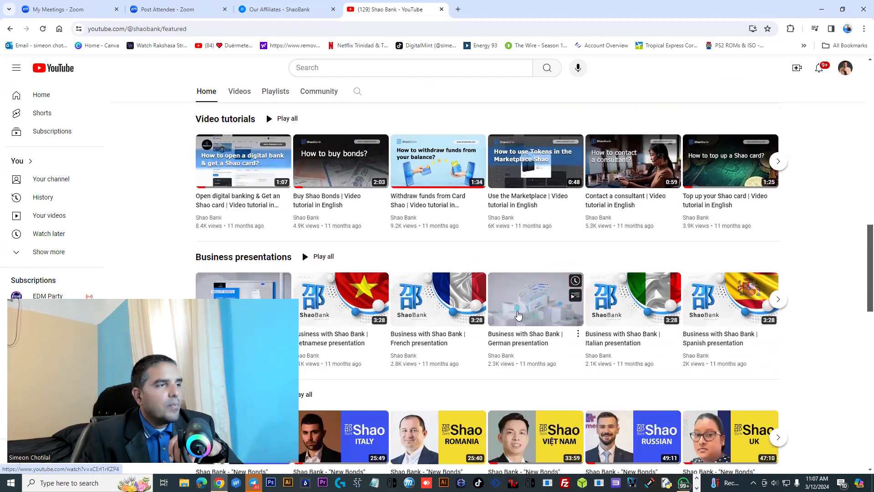
scroll(546, 327, "down", 3)
scroll(533, 327, "down", 3)
scroll(518, 328, "down", 3)
scroll(517, 328, "down", 3)
scroll(273, 220, "down", 1)
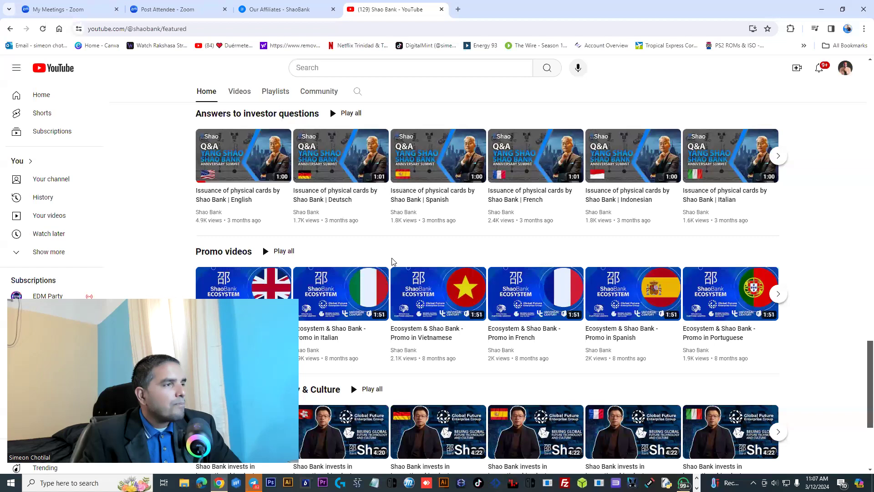
scroll(391, 264, "down", 2)
scroll(393, 291, "down", 1)
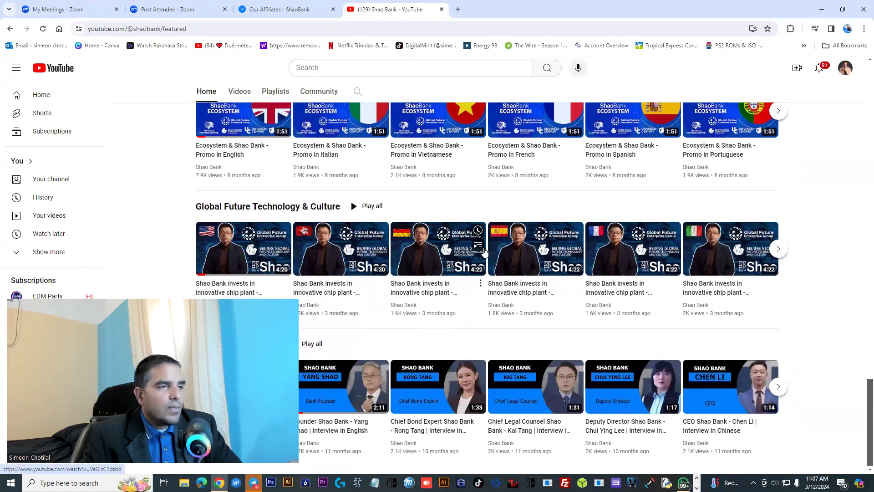
mouse_move(437, 249)
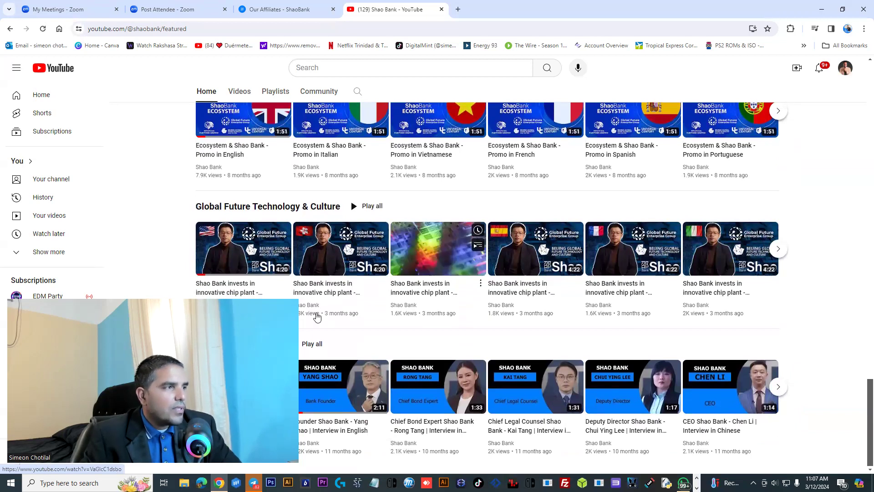
left_click_drag(232, 340, 255, 188)
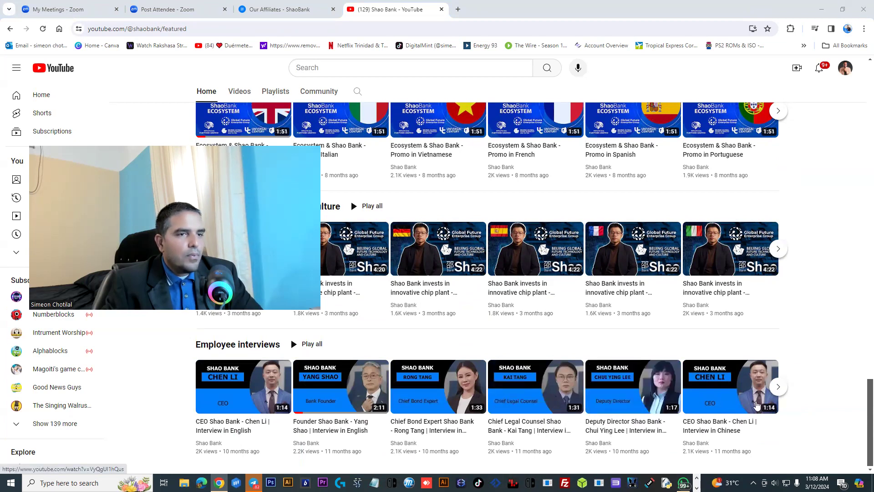
scroll(455, 337, "up", 3)
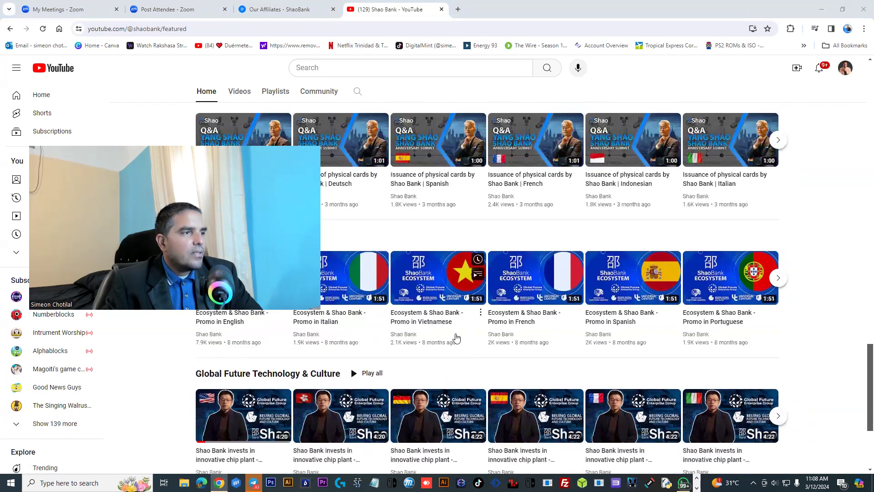
scroll(457, 339, "down", 2)
scroll(457, 339, "down", 1)
Return to the ShaoBank tab and reveal the Insurance and Digital banking menu links.
left_click(282, 10)
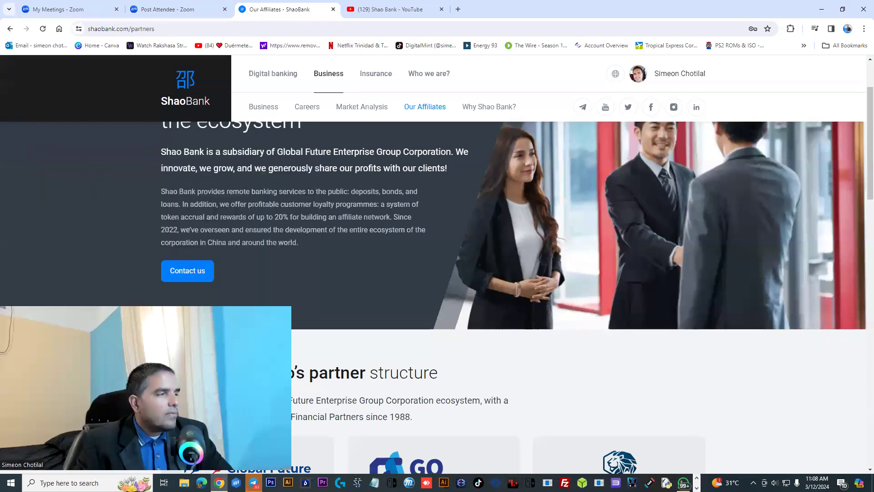
scroll(382, 290, "up", 2)
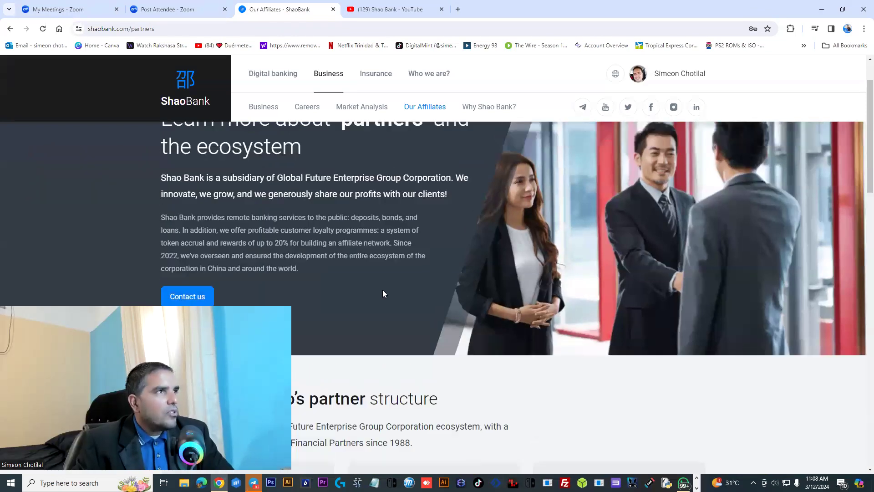
left_click(382, 80)
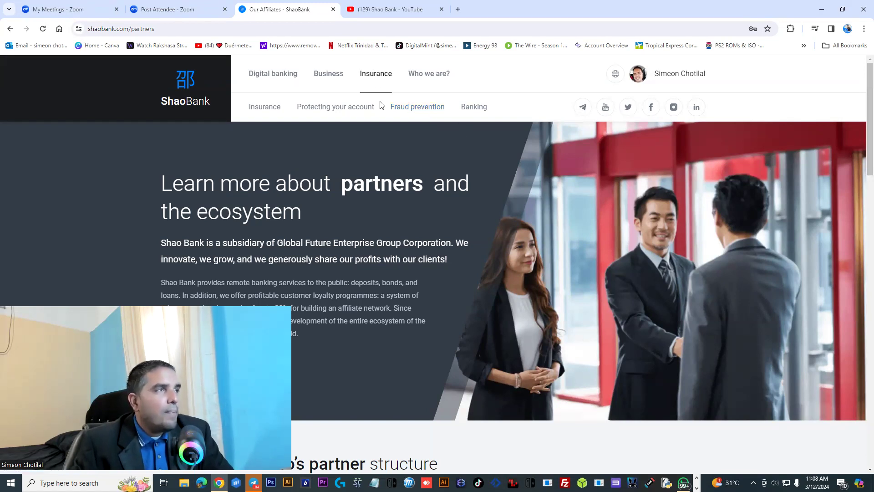
mouse_move(376, 74)
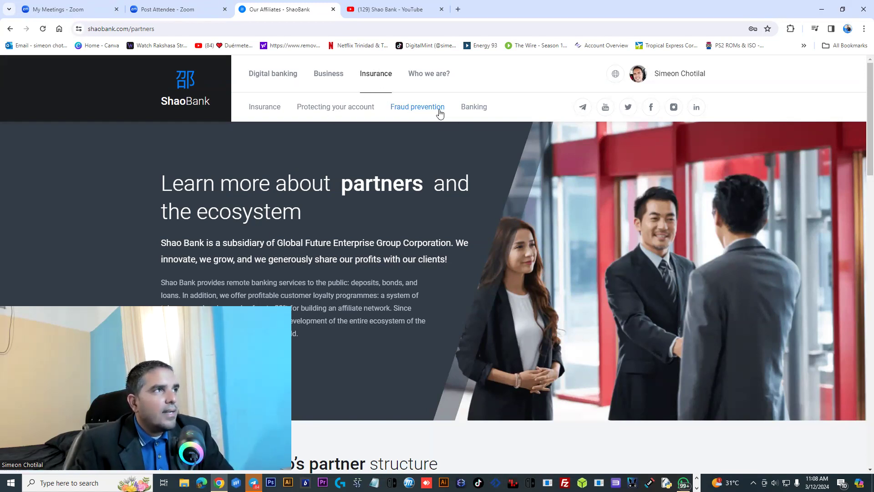
left_click(289, 80)
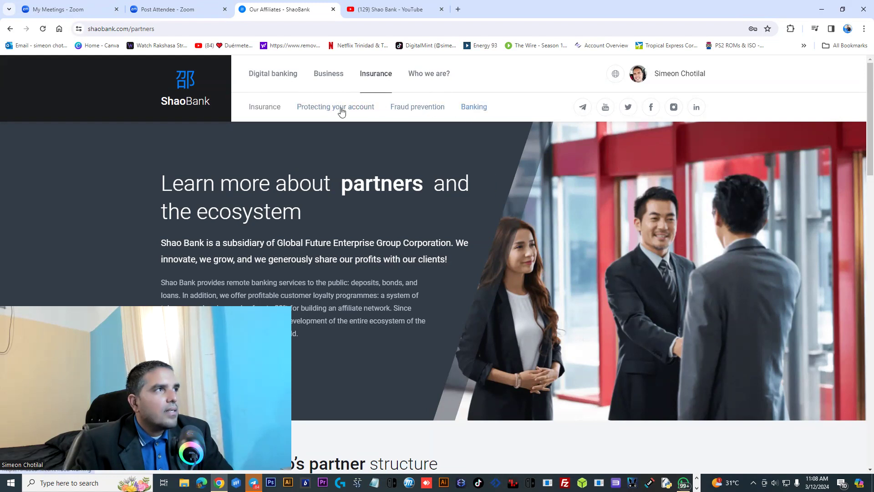
Open the Insurance page, then the legal Documentation page.
left_click(277, 108)
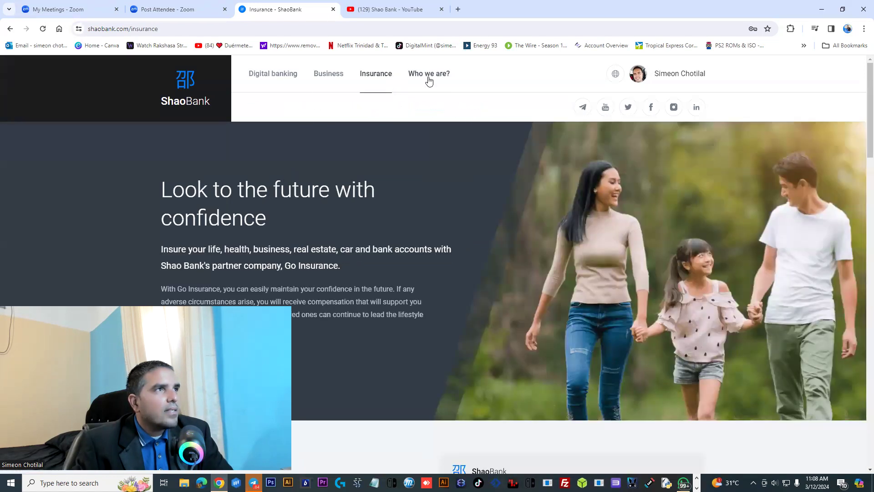
mouse_move(428, 74)
left_click(334, 110)
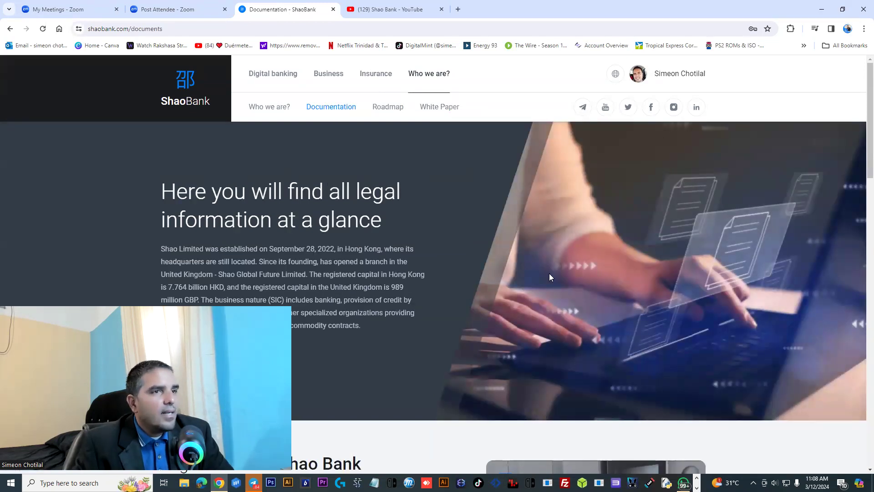
scroll(375, 366, "down", 5)
scroll(387, 370, "down", 5)
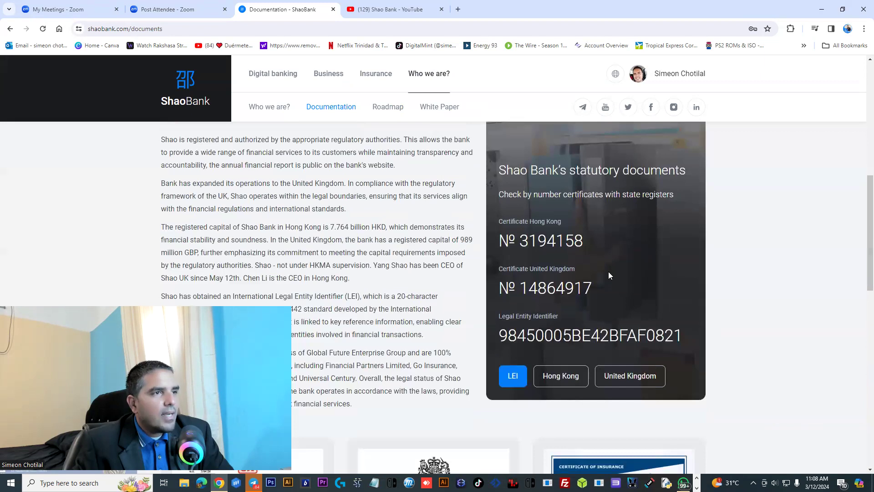
Highlight the Hong Kong and UK certificate numbers and the Legal Entity Identifier.
left_click_drag(504, 241, 583, 243)
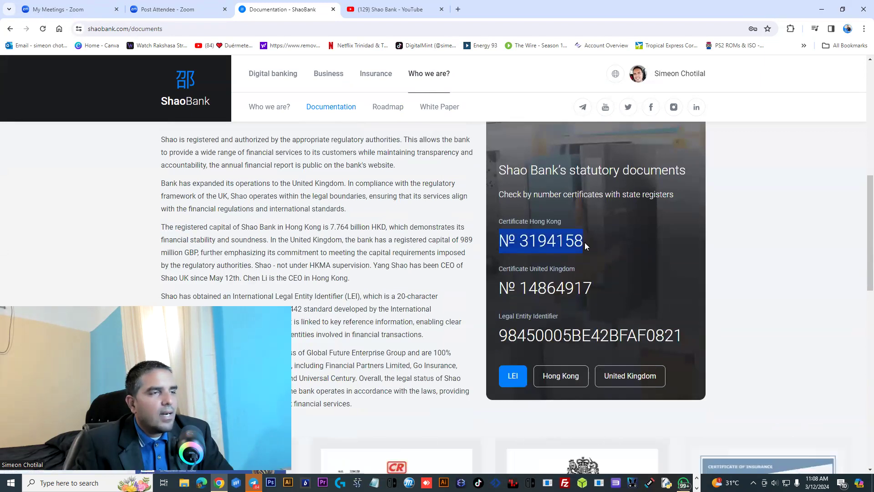
left_click(524, 328)
left_click_drag(506, 336, 690, 338)
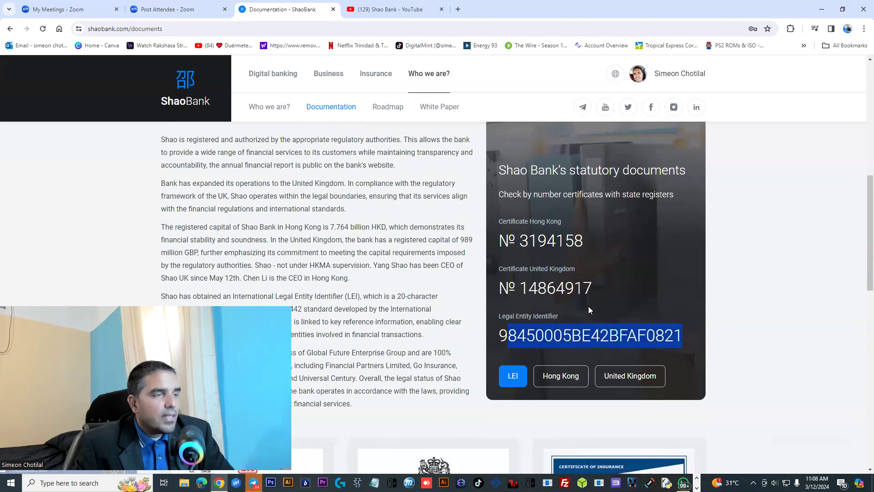
left_click(565, 288)
left_click_drag(511, 286, 594, 289)
left_click(587, 289)
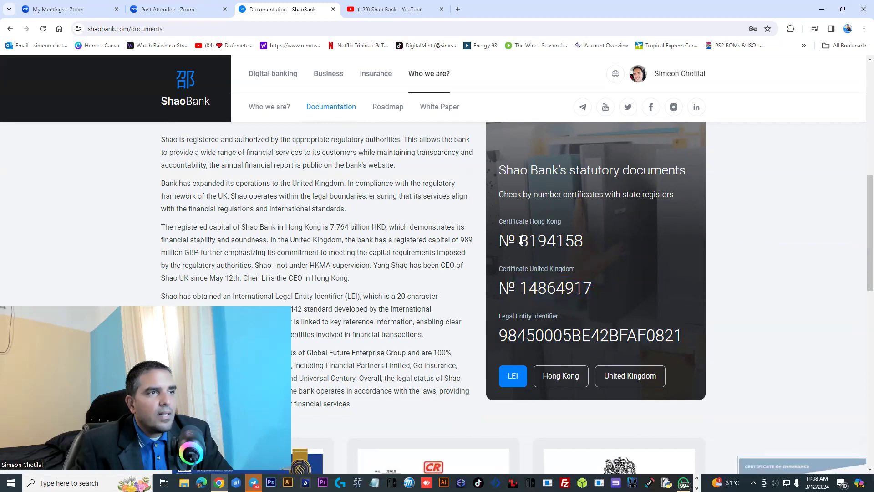
double_click(548, 241)
Scroll through the remaining documentation certificates and back to the top.
scroll(537, 296, "down", 3)
scroll(523, 319, "down", 2)
scroll(526, 324, "down", 2)
scroll(466, 315, "down", 1)
scroll(466, 289, "down", 1)
scroll(264, 264, "up", 1)
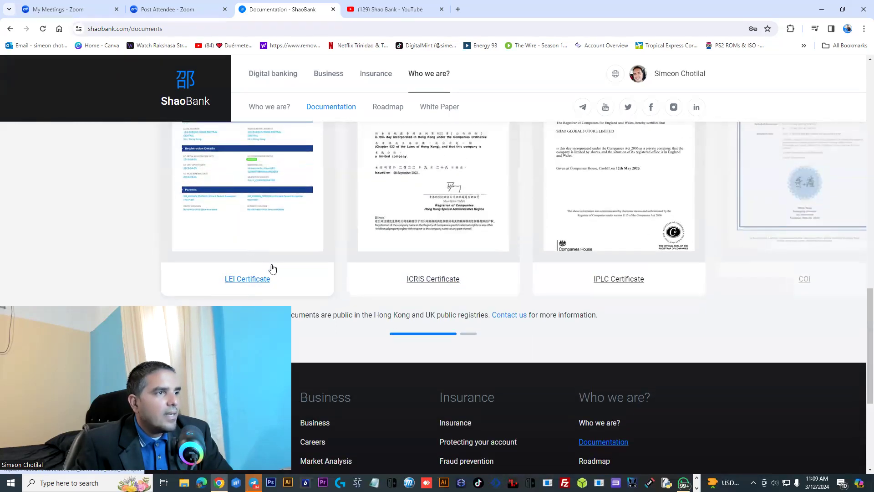
scroll(391, 296, "up", 1)
scroll(423, 296, "up", 1)
scroll(456, 293, "up", 1)
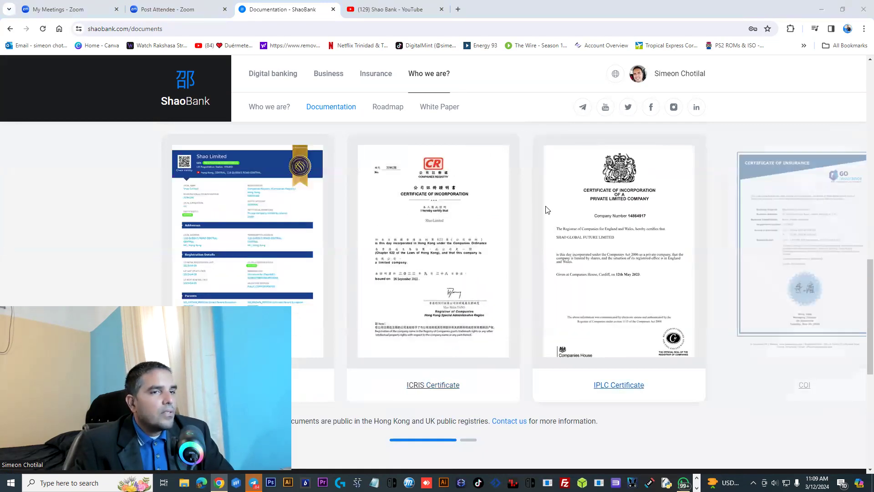
scroll(546, 210, "up", 3)
scroll(545, 229, "up", 6)
scroll(548, 255, "up", 3)
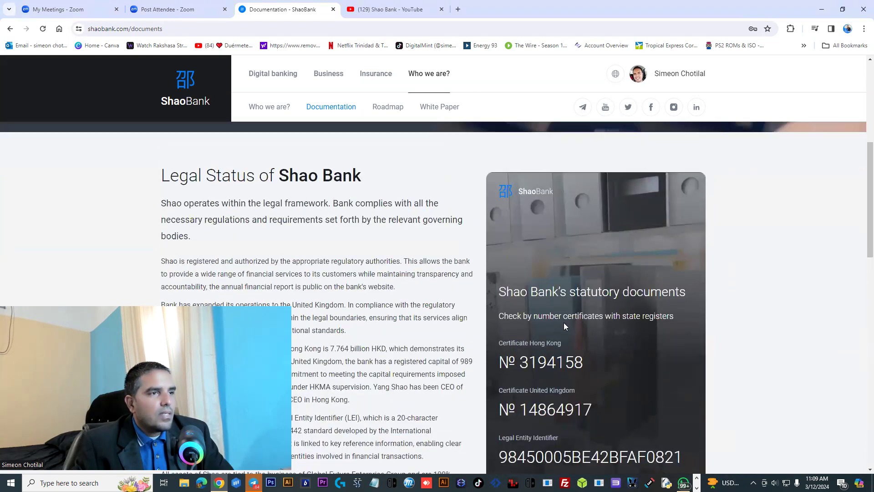
scroll(543, 311, "down", 3)
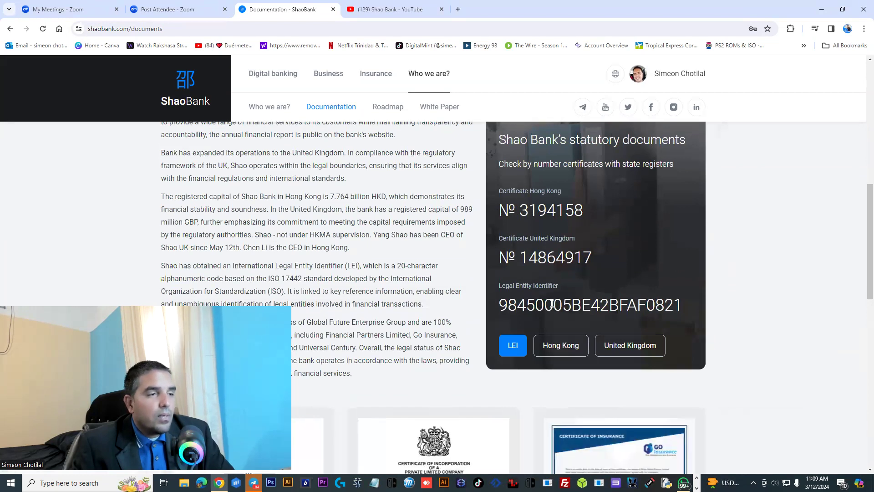
scroll(552, 303, "up", 2)
scroll(537, 273, "up", 2)
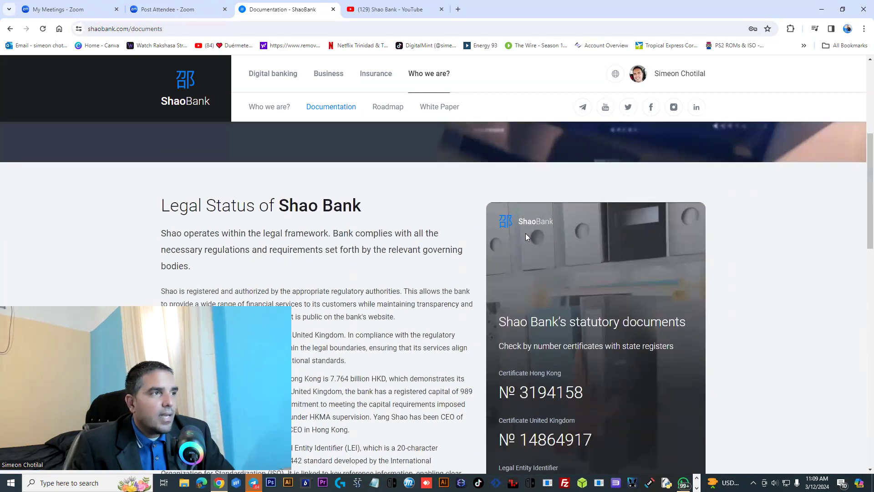
scroll(508, 228, "up", 1)
scroll(505, 221, "up", 1)
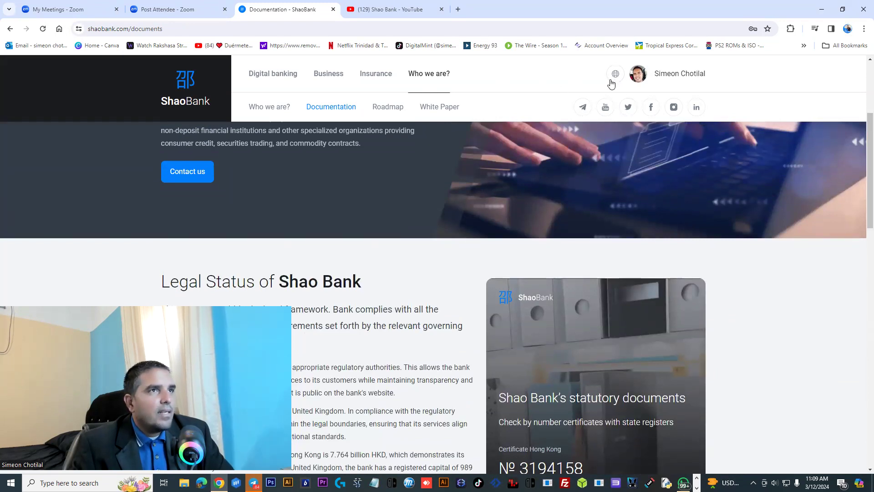
Open and close the site language list, then open the Roadmap page.
left_click(614, 76)
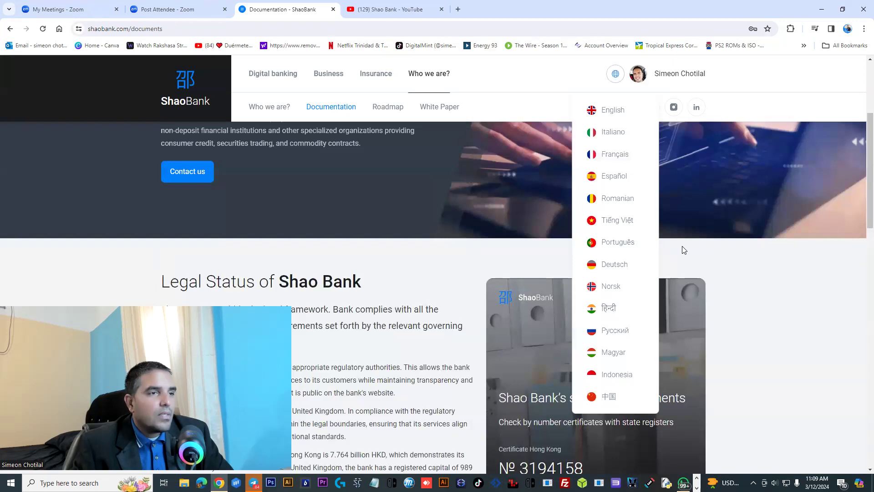
left_click(770, 286)
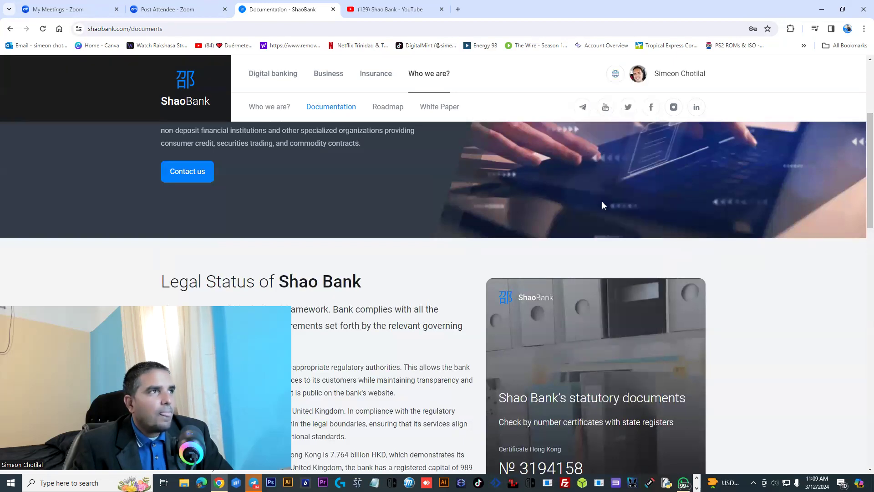
left_click(433, 110)
scroll(354, 345, "down", 5)
scroll(365, 348, "down", 3)
scroll(365, 346, "down", 3)
scroll(365, 345, "up", 3)
scroll(367, 347, "up", 4)
Scroll through the Roadmap timeline, then go to the White Paper page.
left_click(389, 109)
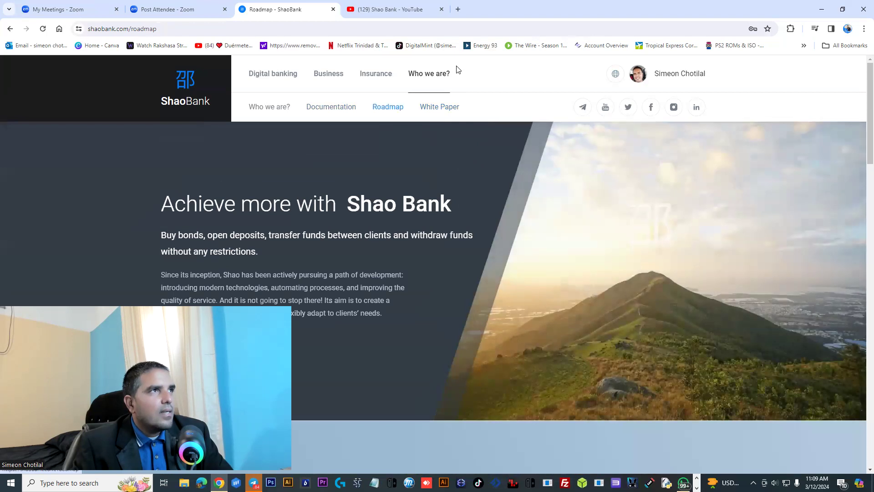
scroll(396, 377, "down", 5)
scroll(396, 376, "down", 3)
scroll(396, 377, "down", 3)
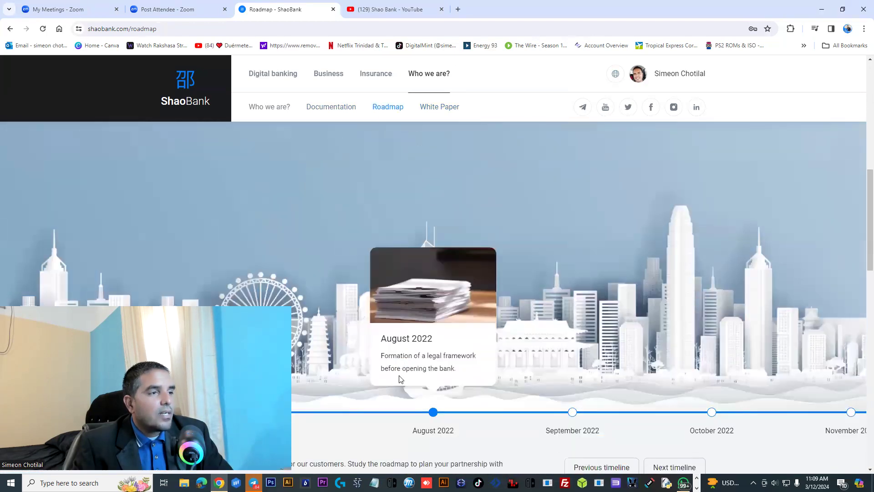
scroll(401, 365, "down", 1)
scroll(430, 281, "up", 2)
scroll(431, 285, "up", 2)
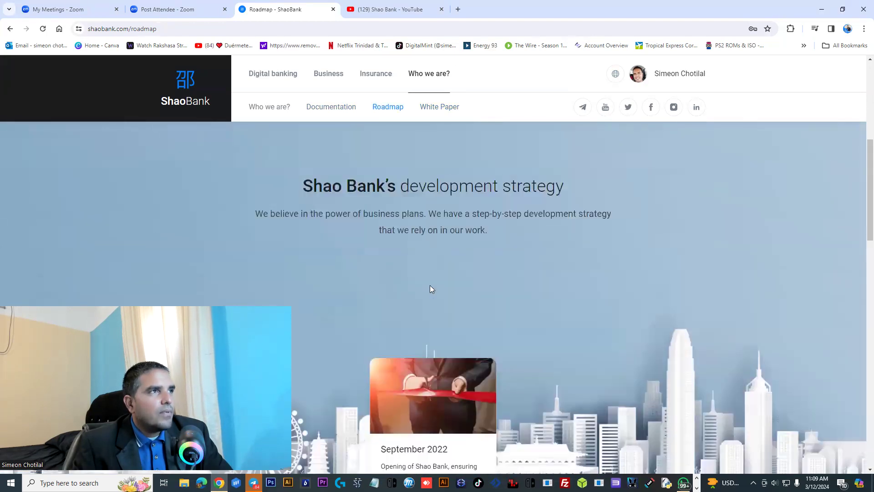
left_click(441, 109)
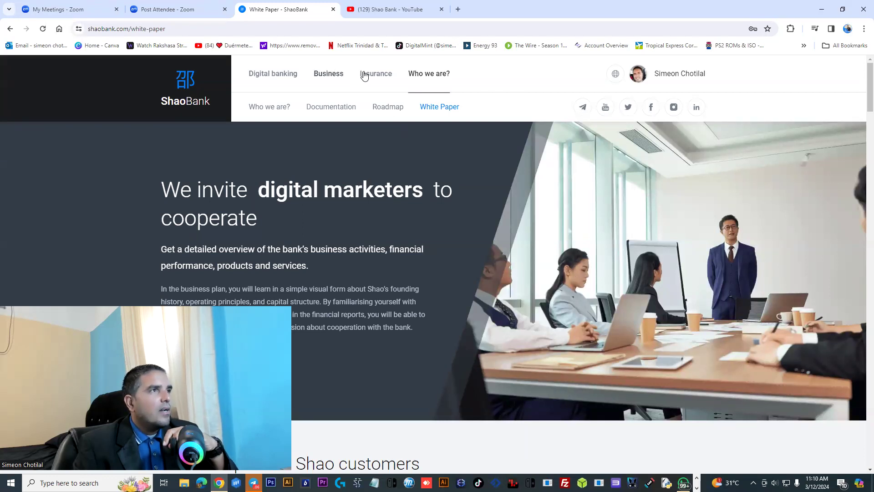
Open the Banking page and scroll to the 2023 financial report and Opportunities section.
left_click(468, 110)
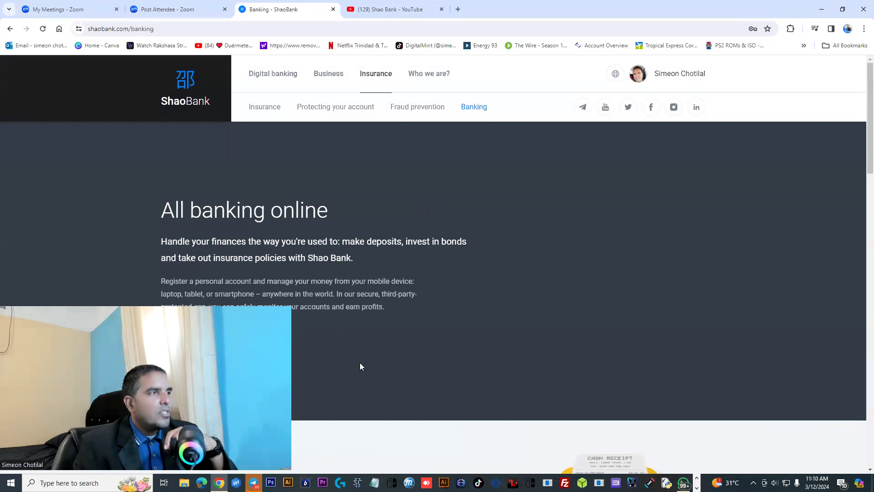
scroll(359, 365, "down", 10)
scroll(376, 370, "down", 4)
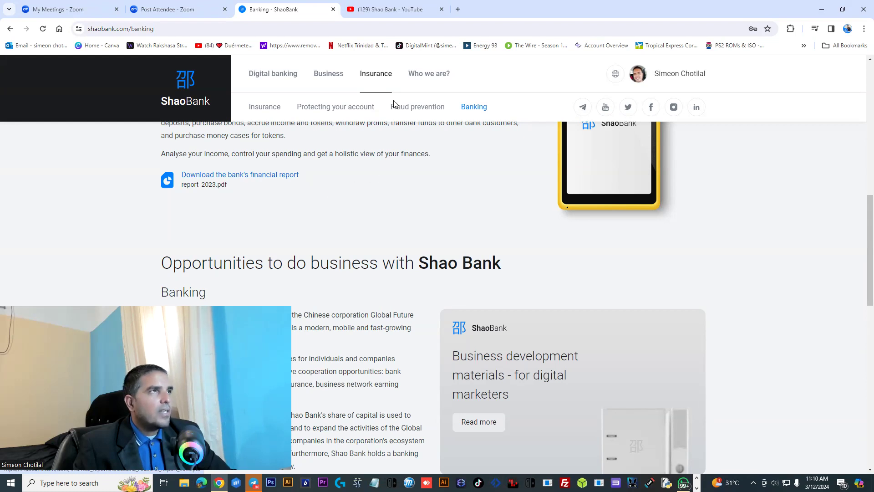
Go to the account dashboard and open the Bonds tab with the FP 1 buy form.
left_click(675, 78)
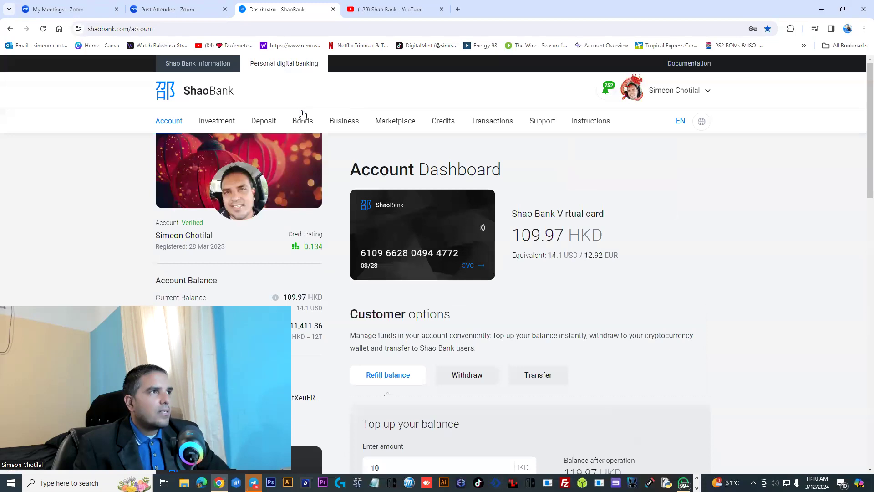
left_click(303, 119)
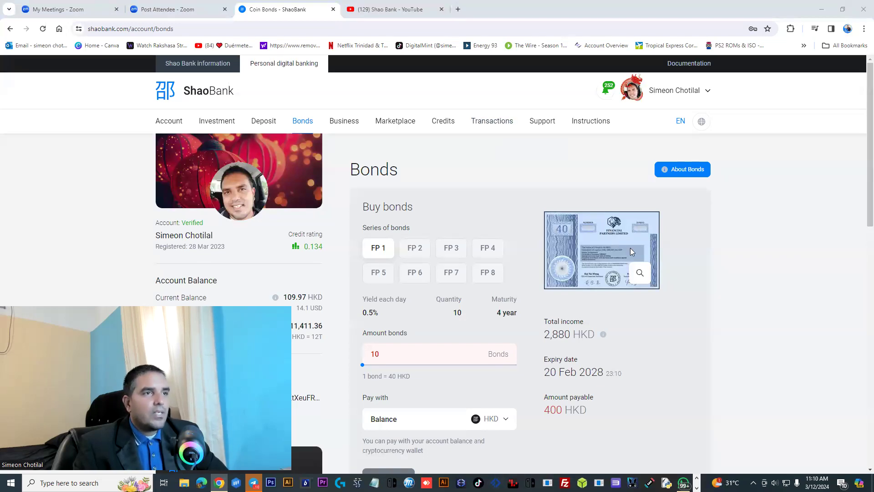
Open the full-size bond certificate in a new tab, then return to the Bonds page.
left_click(640, 273)
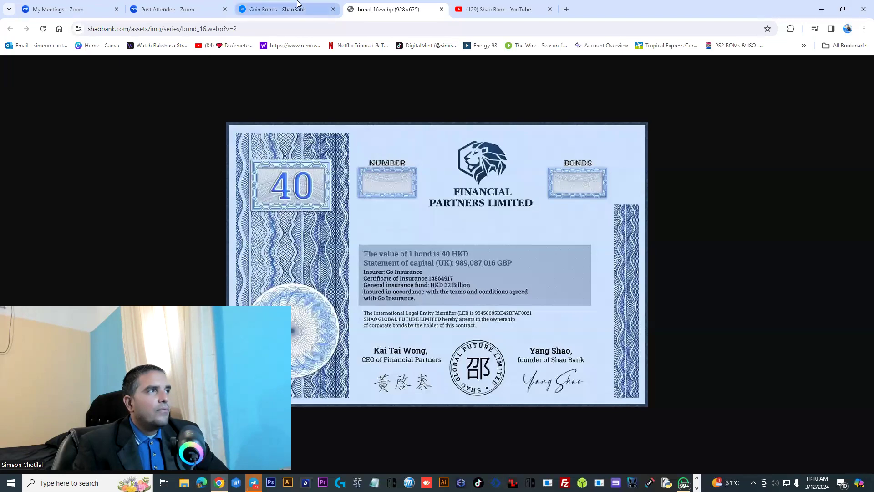
left_click(297, 4)
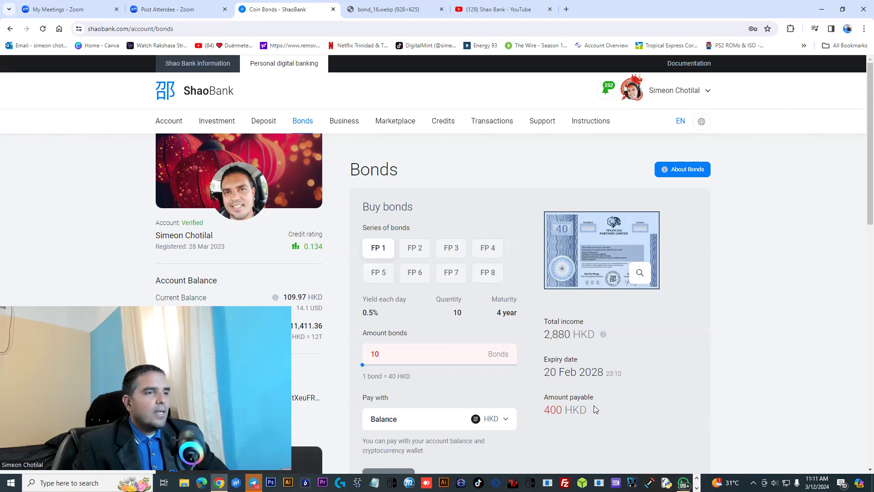
Pay for the 10 FP 1 bonds in Tether TRC20, making 51.28 USDT payable.
left_click(504, 418)
left_click(477, 398)
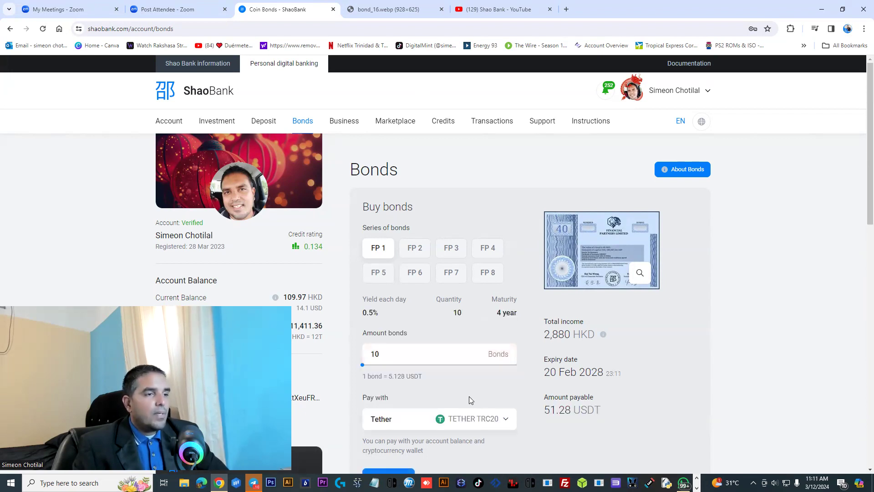
left_click_drag(544, 409, 580, 410)
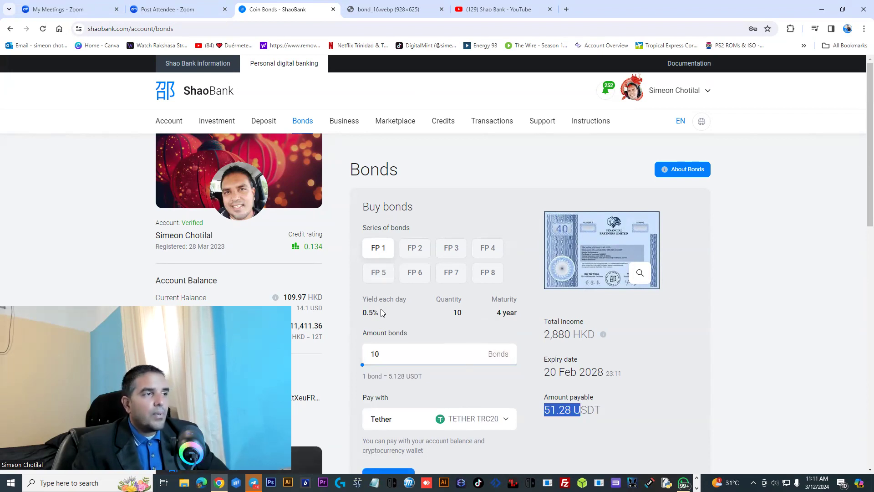
left_click_drag(368, 312, 379, 312)
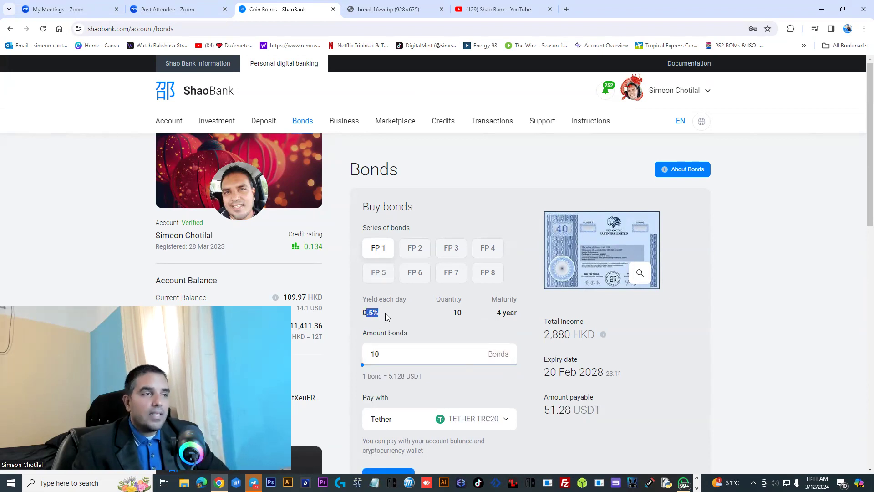
left_click_drag(493, 314, 523, 315)
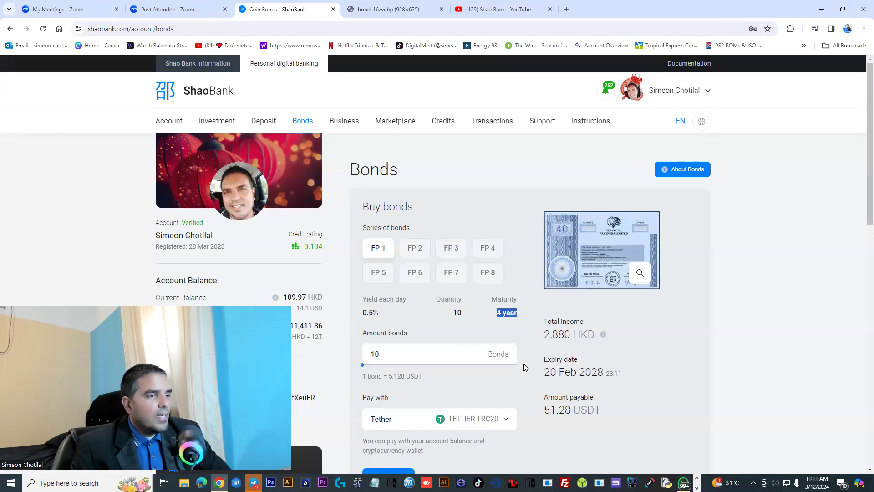
Browse the payment currency list and close it, keeping Tether TRC20.
left_click(478, 421)
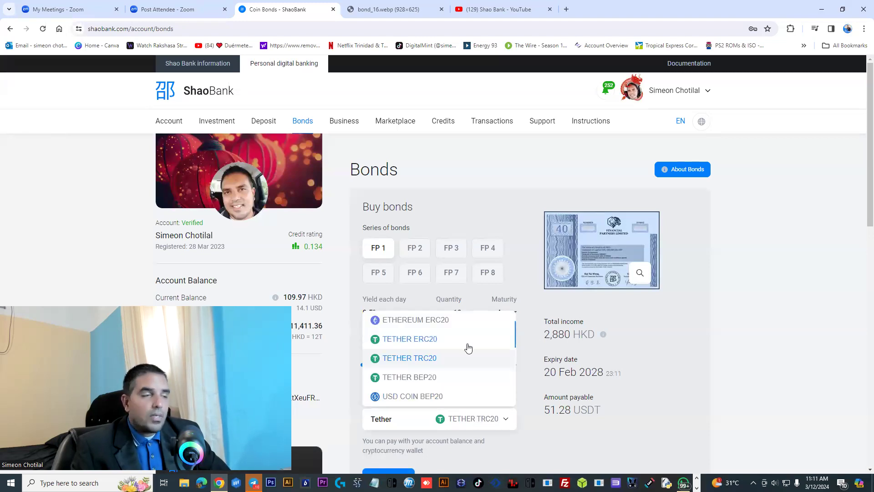
scroll(469, 347, "up", 2)
scroll(448, 373, "down", 3)
scroll(453, 382, "down", 3)
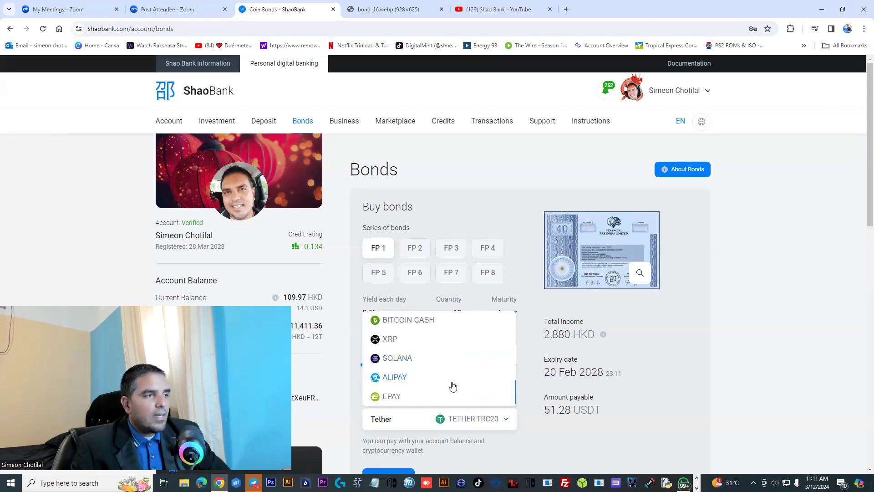
scroll(423, 395, "up", 2)
scroll(423, 395, "up", 2)
scroll(427, 396, "up", 2)
left_click(678, 378)
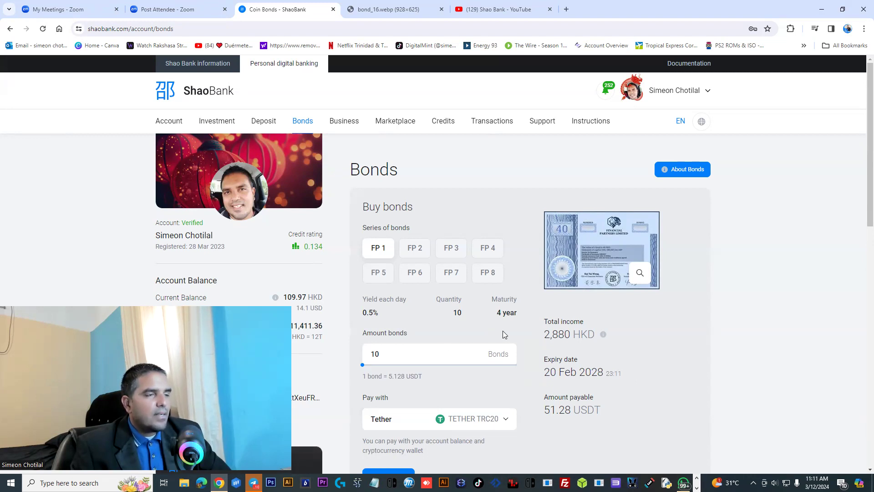
Switch the order to the FP 2 series: 4-year maturity, 256.4 USDT payable.
left_click(415, 249)
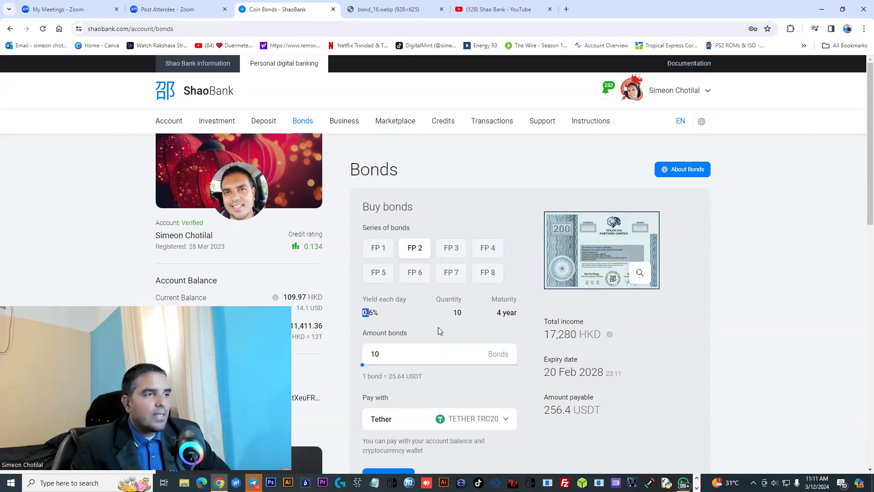
left_click_drag(495, 313, 522, 314)
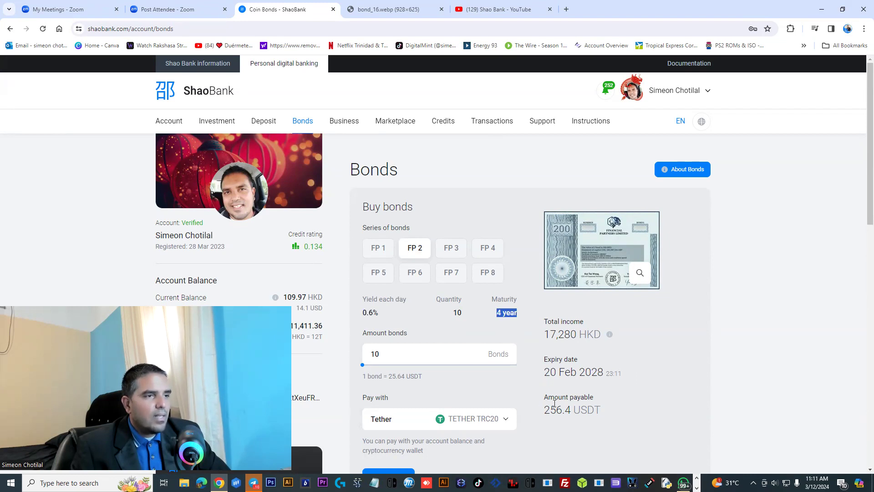
left_click_drag(543, 409, 573, 409)
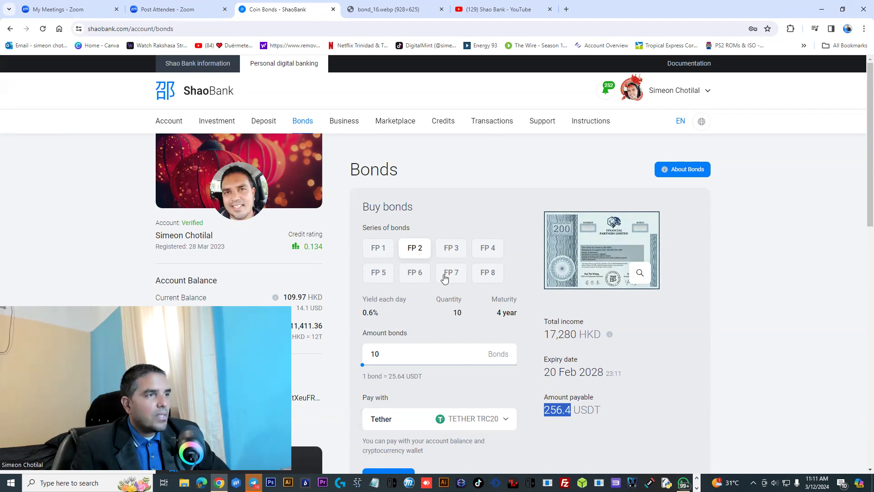
Switch to FP 3 and check its 0.7% yield, 3-year maturity, 1,025.6 USDT and HKD income.
left_click(448, 248)
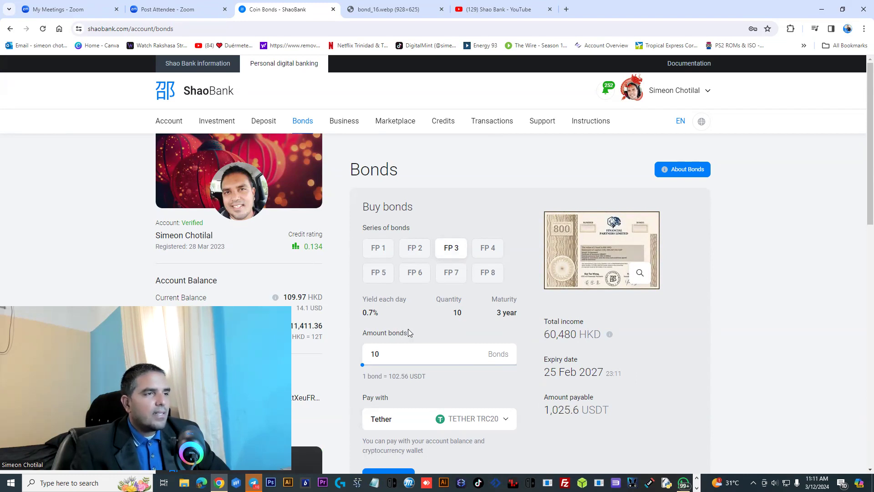
double_click(500, 312)
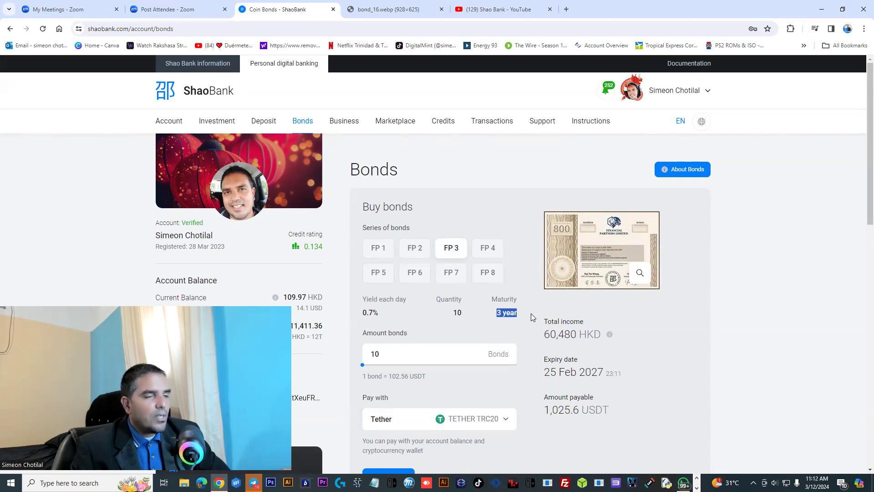
left_click_drag(544, 410, 588, 410)
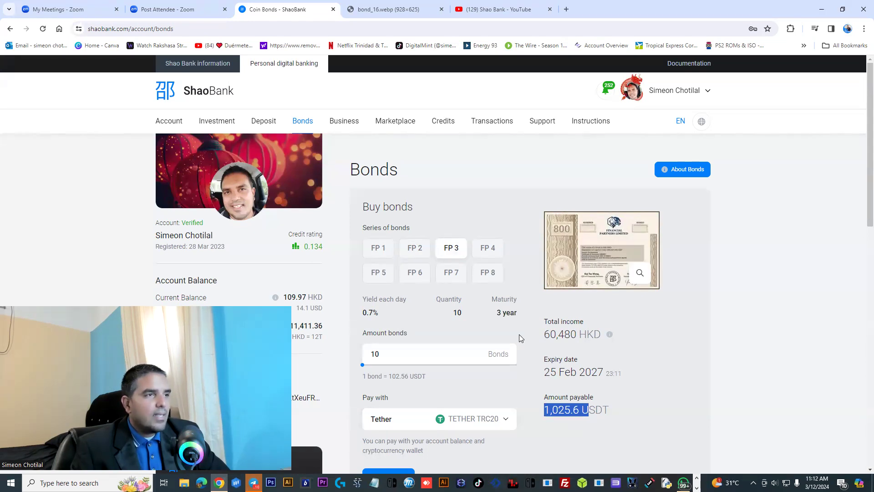
double_click(371, 311)
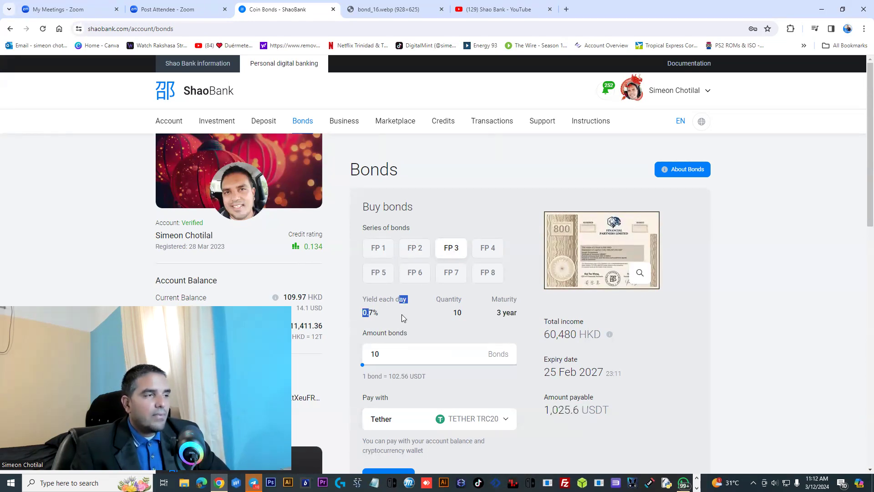
left_click(410, 321)
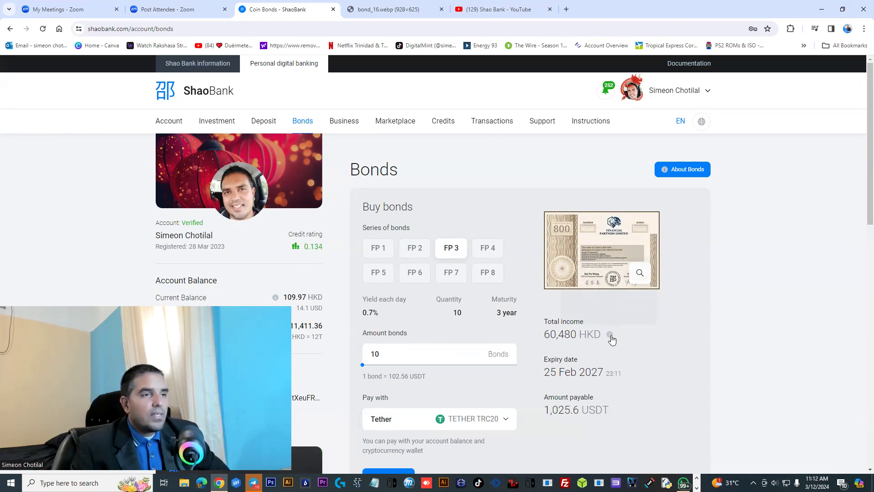
left_click_drag(579, 334, 592, 331)
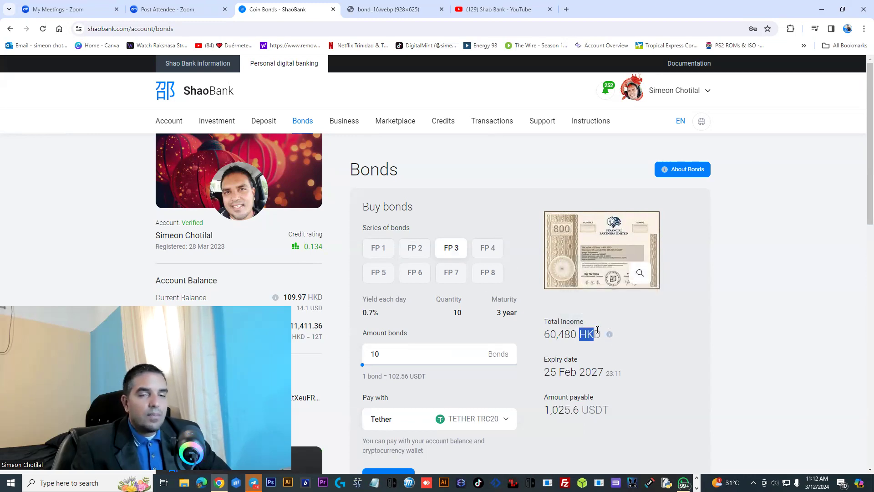
left_click(598, 340)
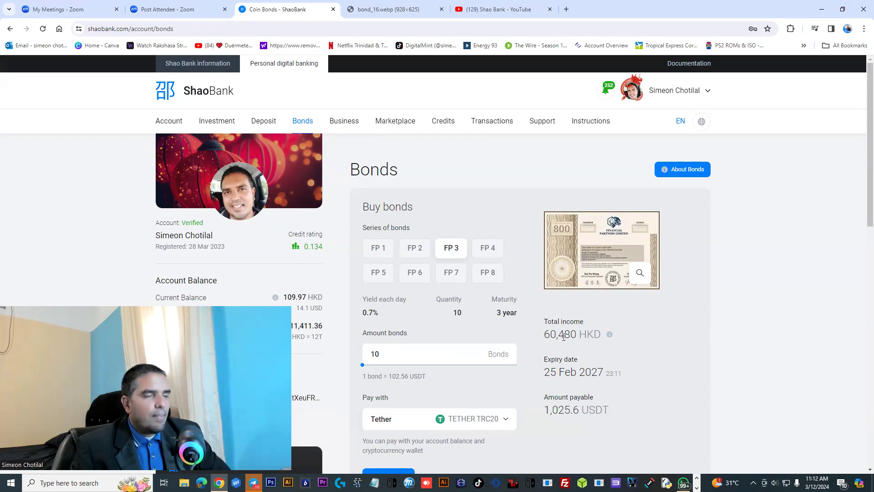
left_click_drag(579, 336, 601, 336)
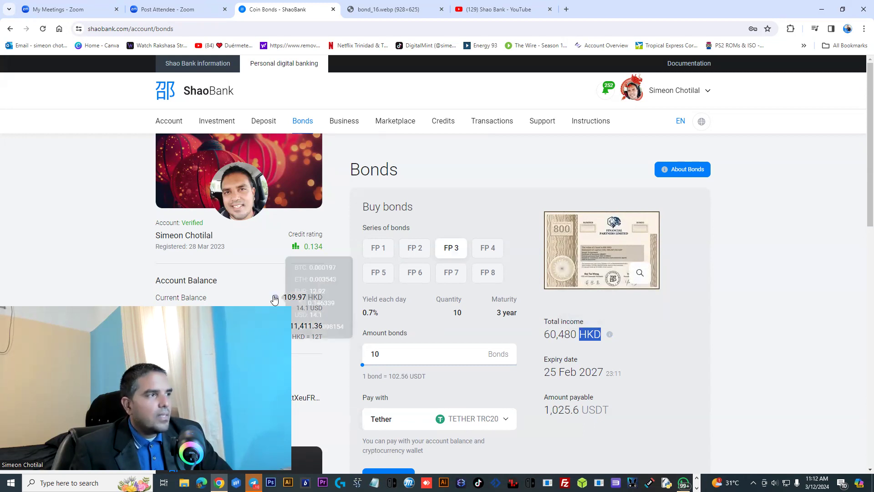
mouse_move(275, 297)
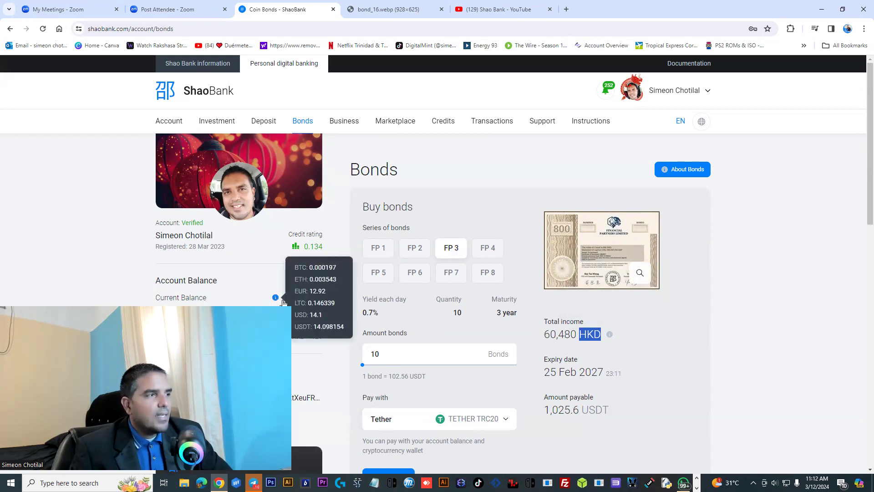
Try the FP 4 and FP 5 series: 5,128 and 10,256 USDT payable.
left_click(499, 256)
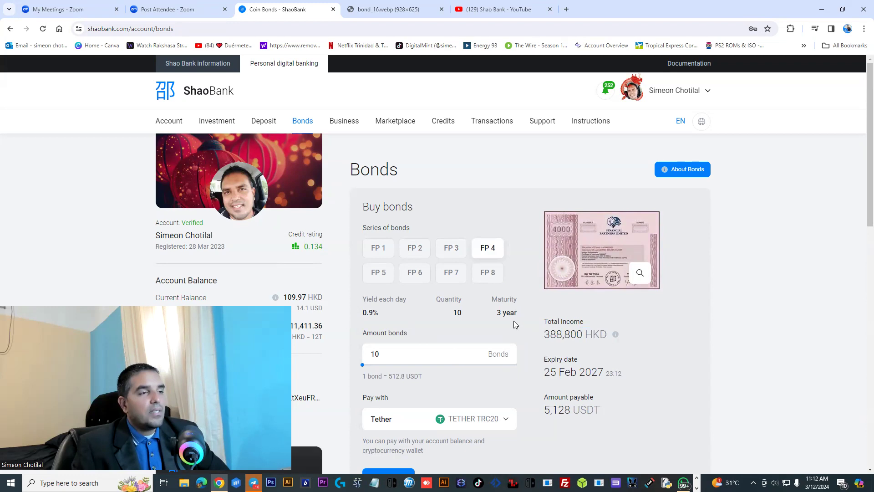
left_click_drag(501, 312, 524, 312)
left_click_drag(544, 409, 577, 412)
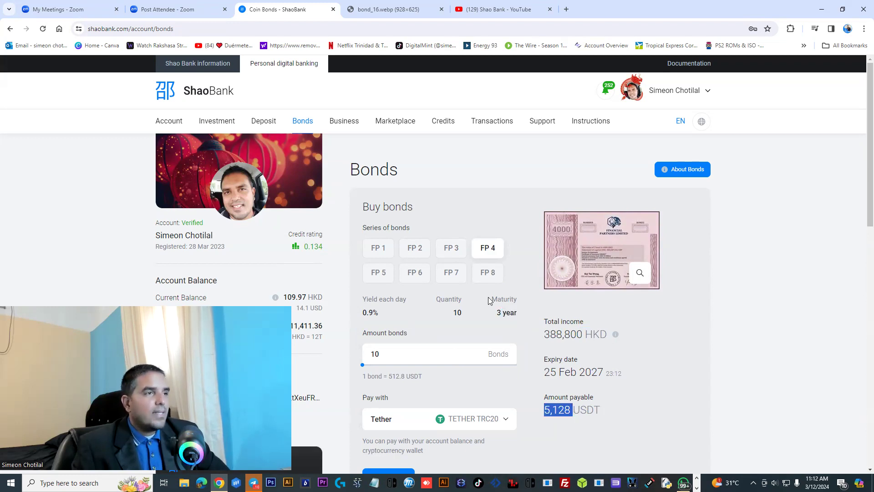
left_click(487, 272)
left_click(378, 272)
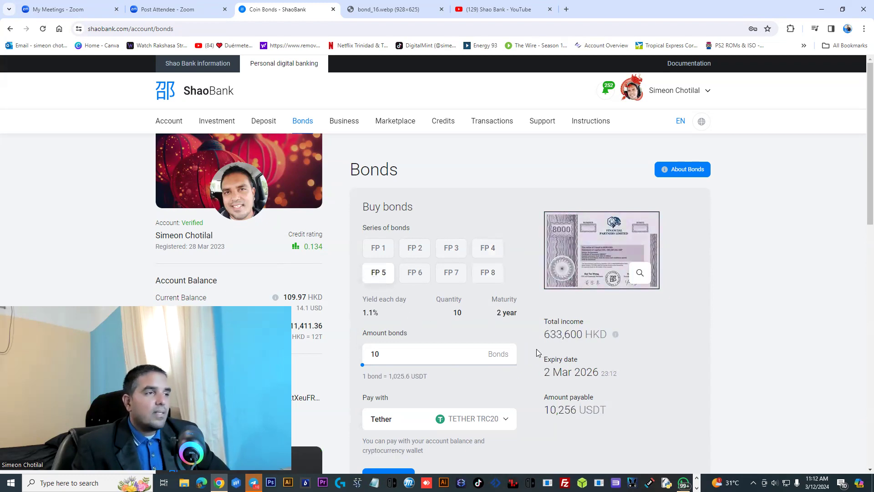
double_click(506, 313)
left_click(566, 415)
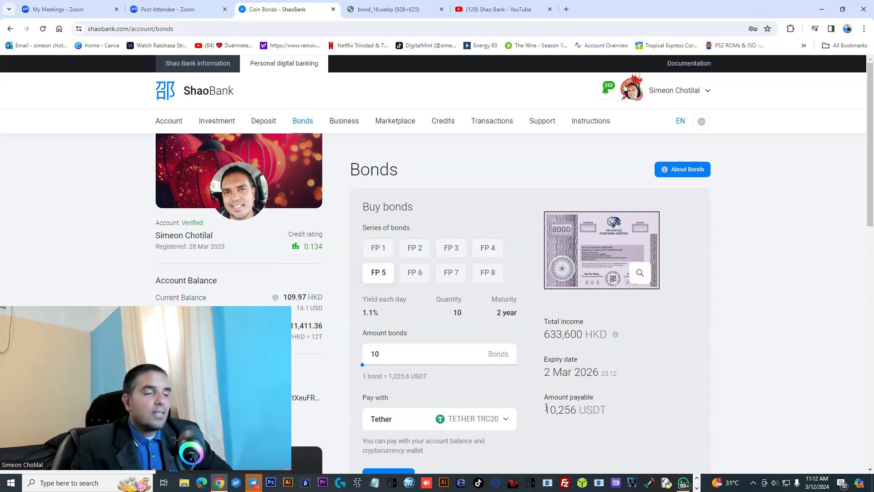
left_click_drag(546, 408, 576, 409)
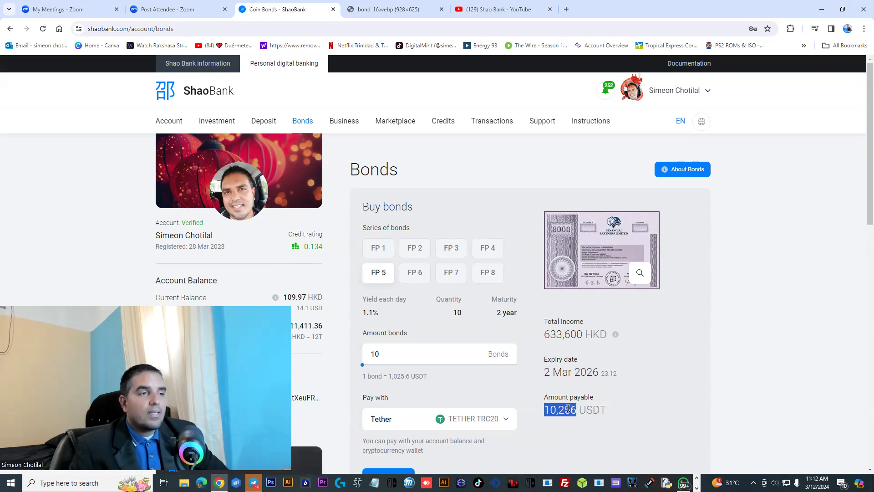
Try the FP 6 and FP 7 series: 25,640 and 51,280 USDT payable.
left_click(414, 275)
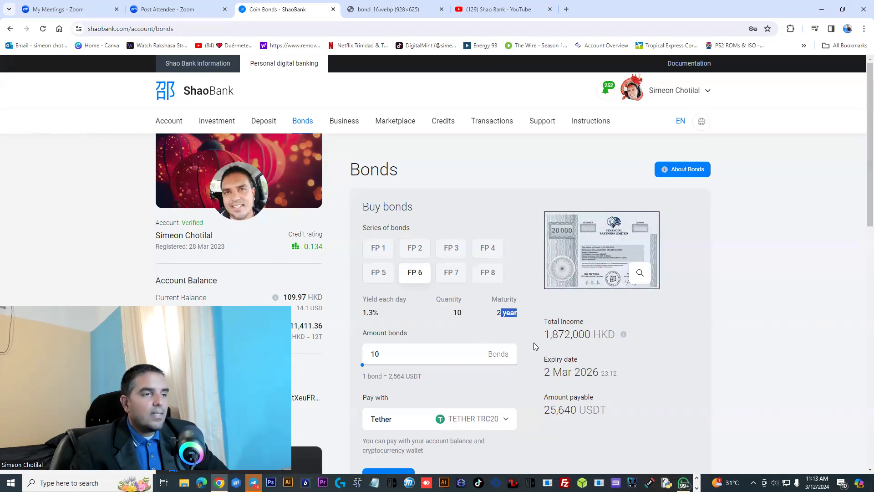
left_click(574, 407)
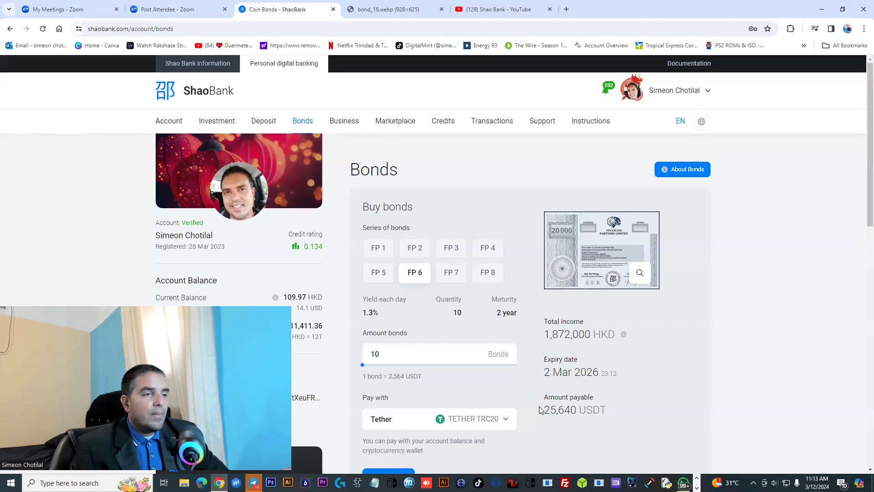
left_click_drag(541, 410, 576, 410)
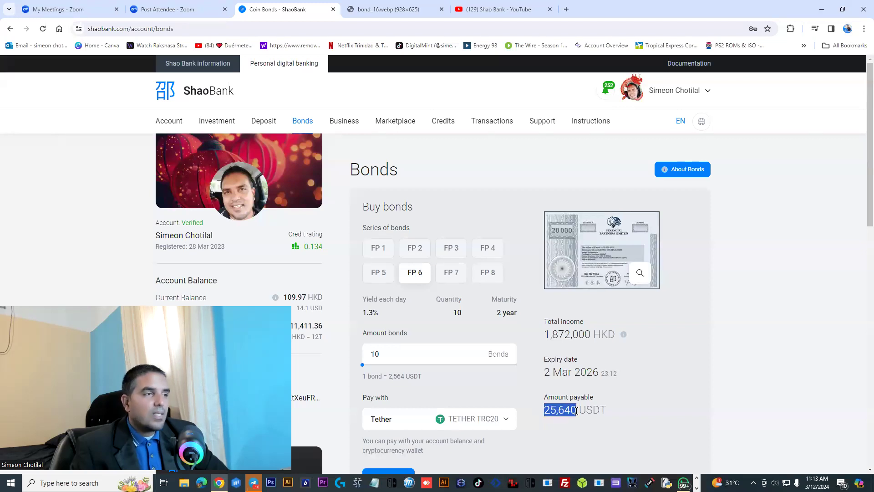
left_click(592, 411)
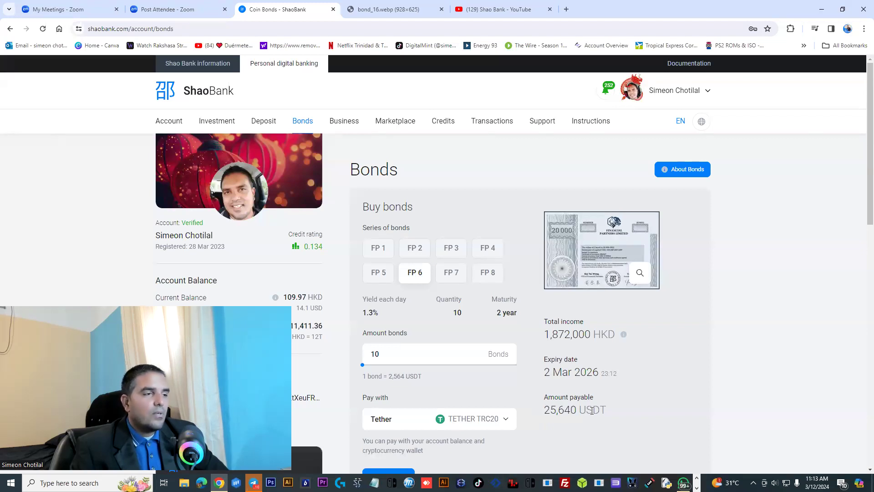
left_click(454, 279)
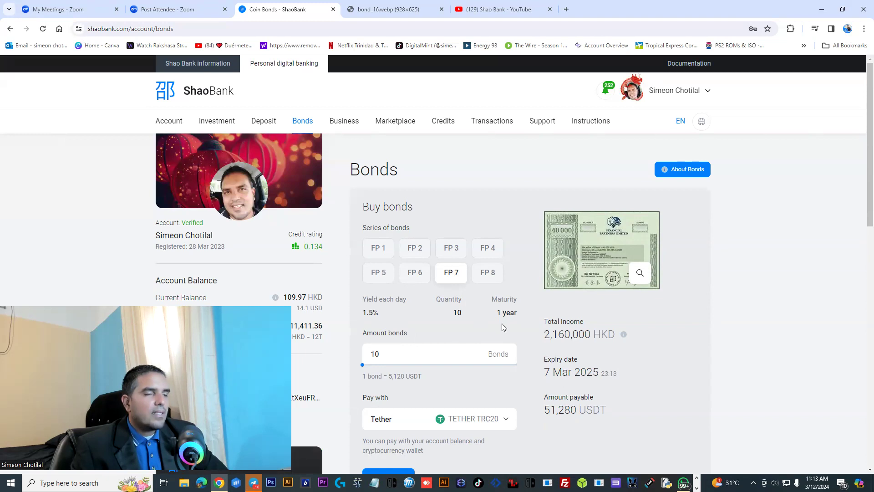
left_click_drag(513, 312, 542, 318)
left_click(543, 350)
left_click_drag(544, 410, 578, 410)
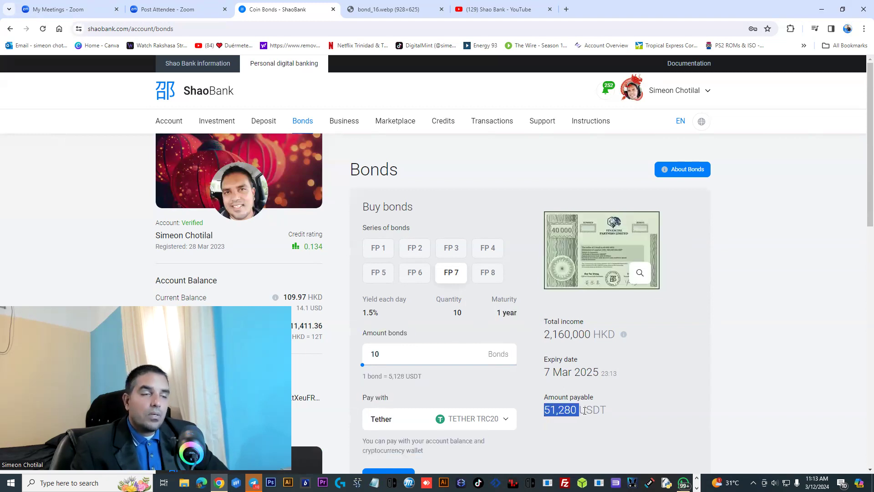
Switch to the FP 8 series: 2% daily yield, 1-year maturity, 102,560 USDT payable.
left_click(487, 276)
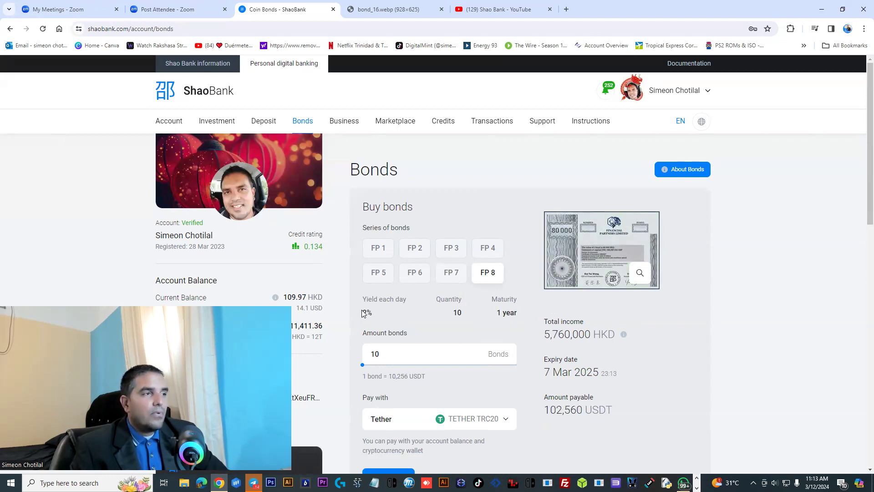
left_click_drag(363, 312, 374, 313)
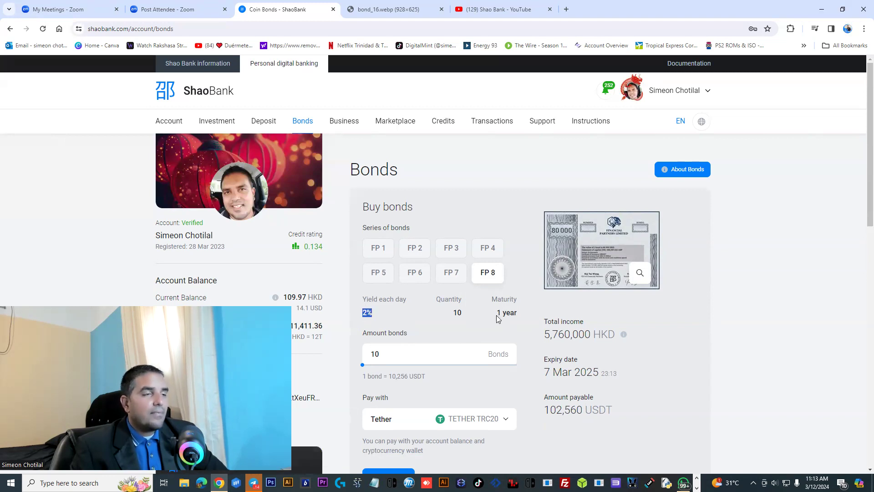
left_click_drag(501, 314, 533, 323)
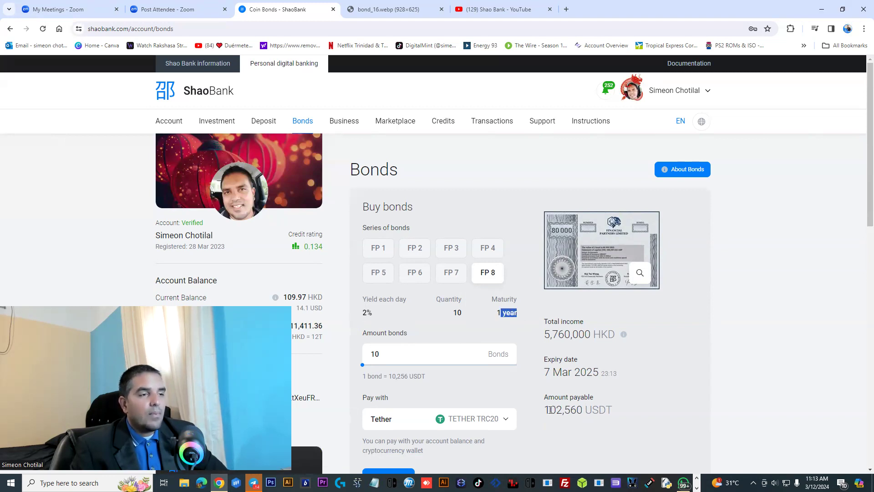
left_click_drag(545, 409, 596, 409)
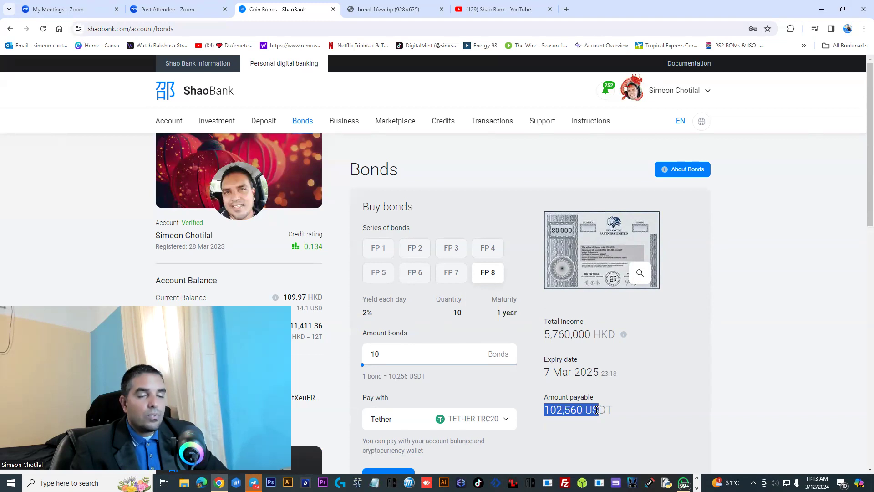
left_click(589, 410)
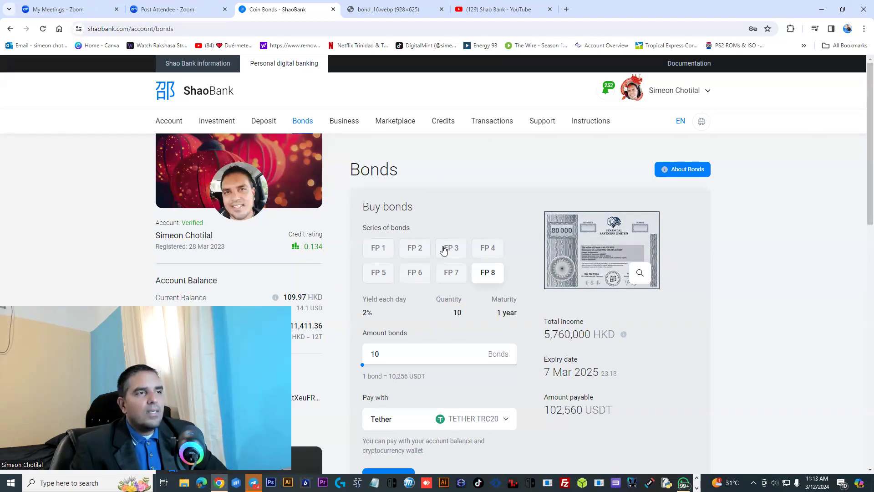
left_click(688, 170)
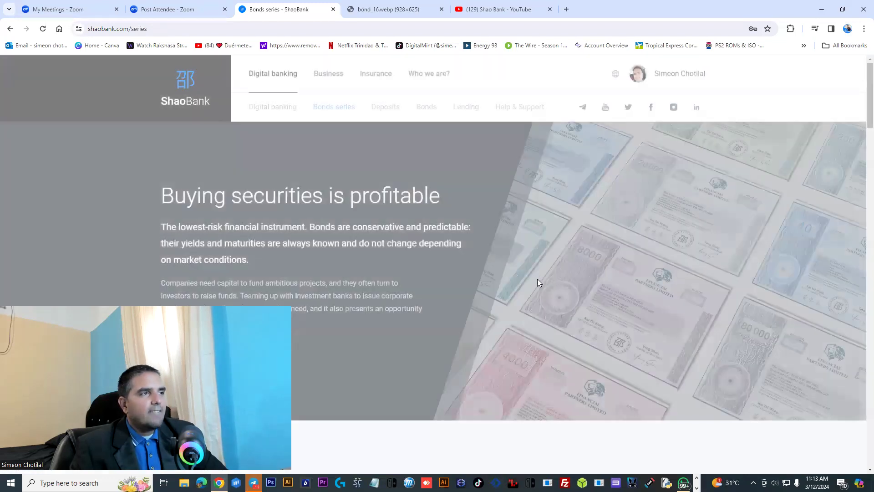
scroll(332, 292, "down", 4)
scroll(332, 293, "down", 3)
scroll(332, 292, "down", 4)
scroll(334, 303, "down", 3)
scroll(334, 302, "down", 2)
scroll(334, 305, "down", 2)
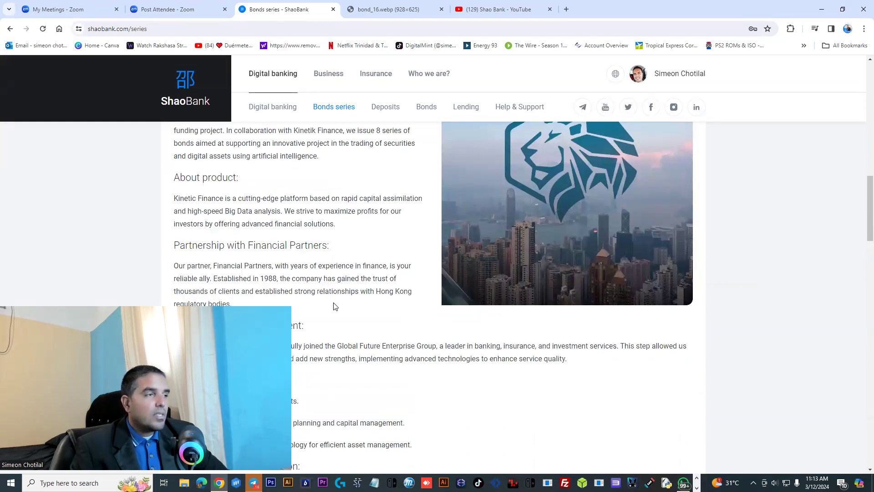
scroll(335, 306, "down", 2)
scroll(335, 306, "down", 1)
scroll(335, 307, "down", 2)
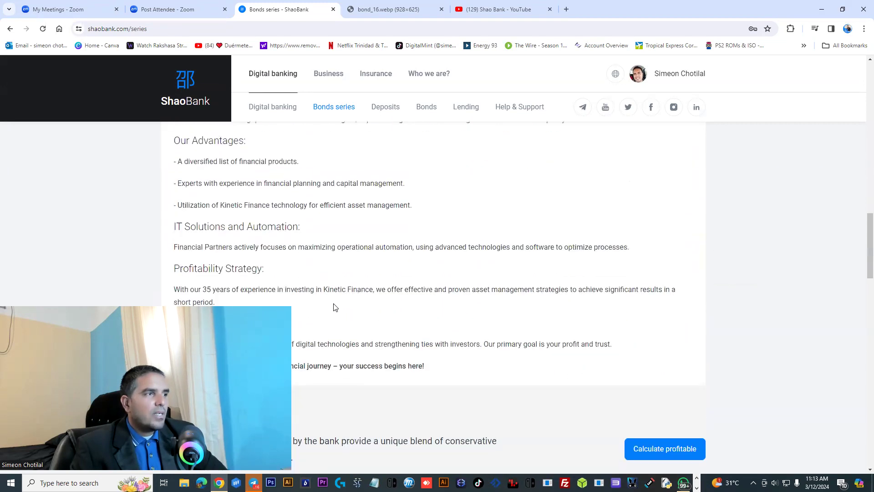
scroll(334, 306, "up", 3)
scroll(334, 307, "up", 4)
scroll(335, 306, "up", 1)
scroll(335, 306, "up", 3)
scroll(334, 306, "up", 4)
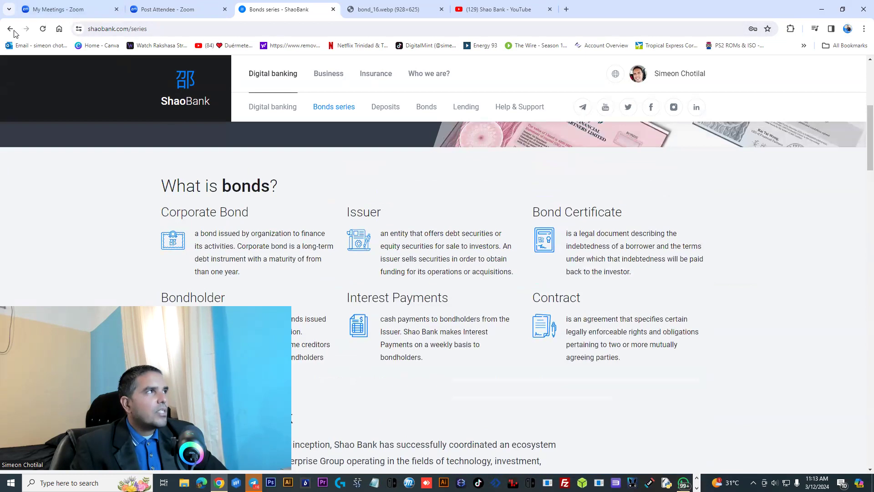
Go back and reach the Deposit calculator through the Investment page.
left_click(11, 30)
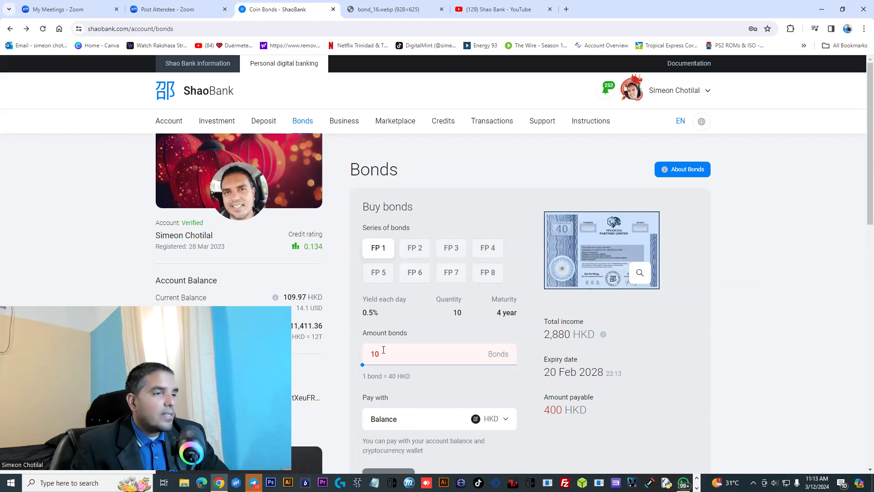
left_click(222, 121)
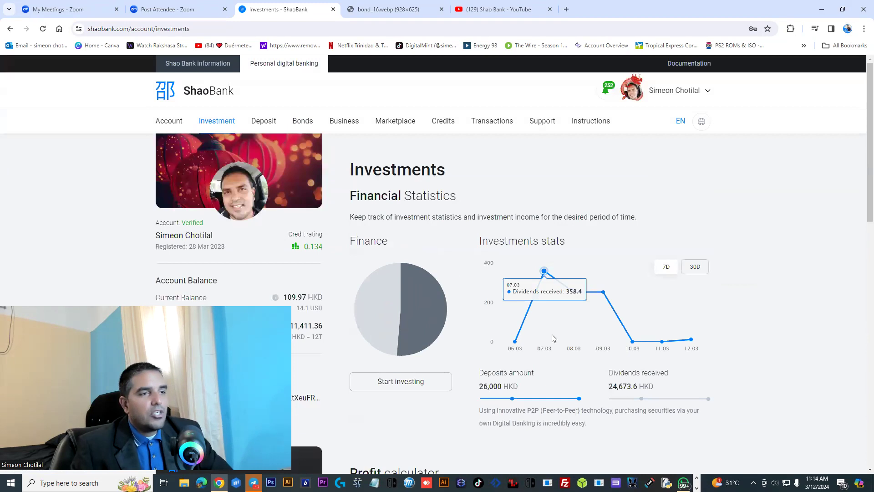
left_click(266, 123)
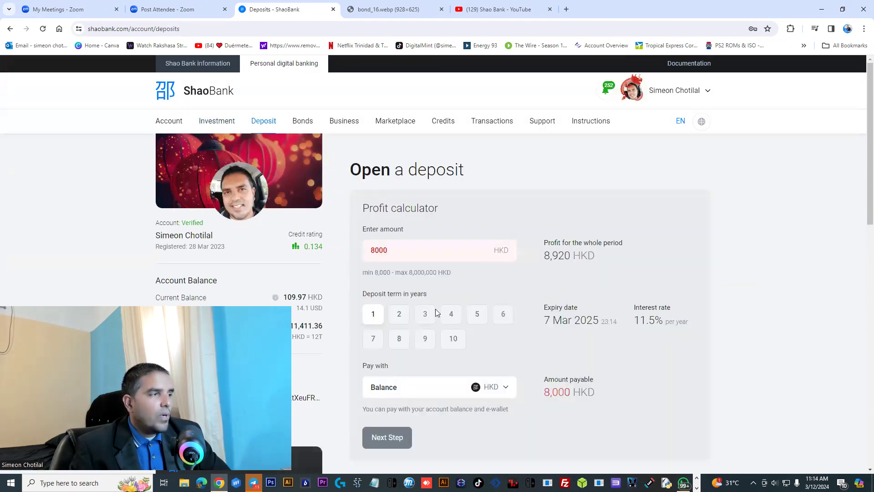
Pay the deposit in Tether TRC20, showing 1,025.6 USDT payable at 11.5% interest.
left_click(490, 388)
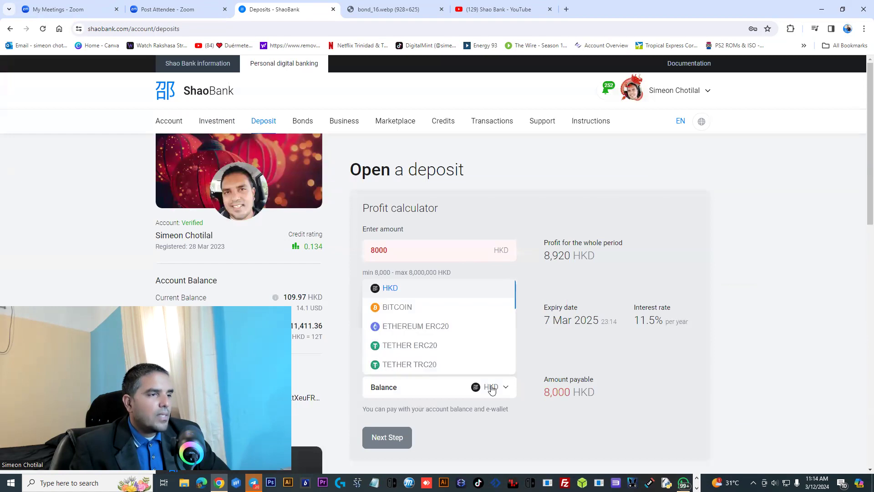
left_click(454, 367)
left_click_drag(544, 393, 590, 395)
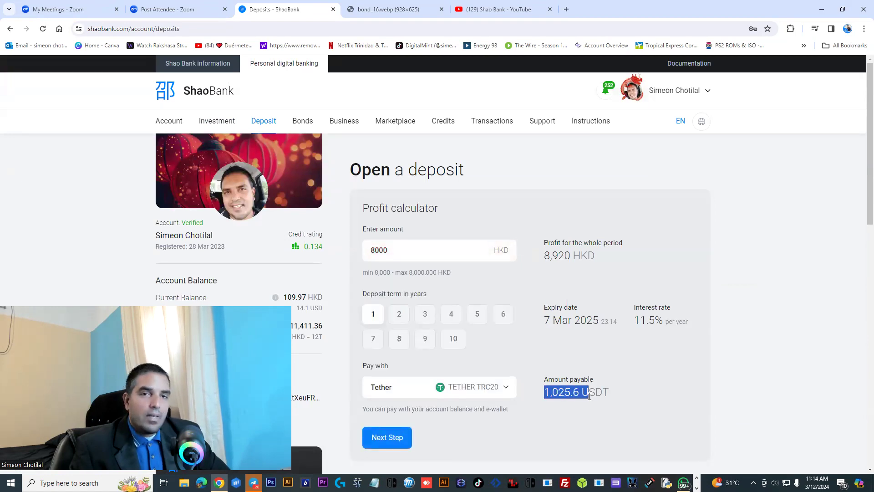
left_click(589, 395)
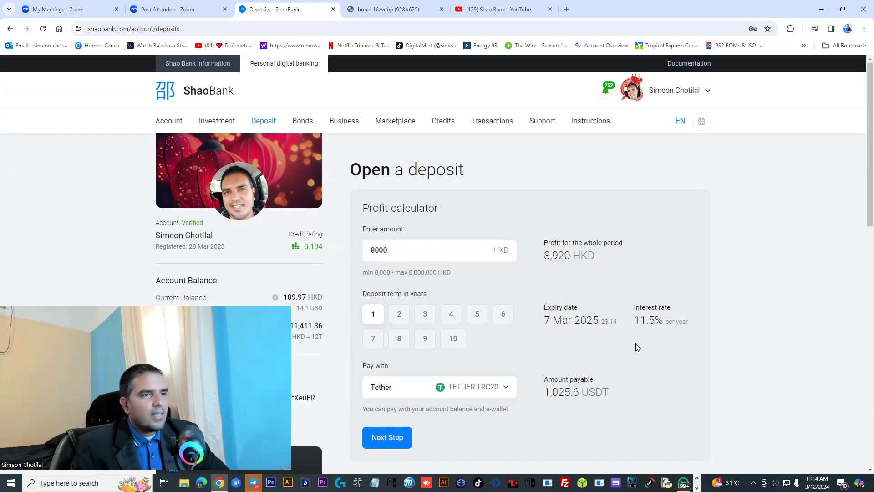
left_click_drag(633, 321, 671, 320)
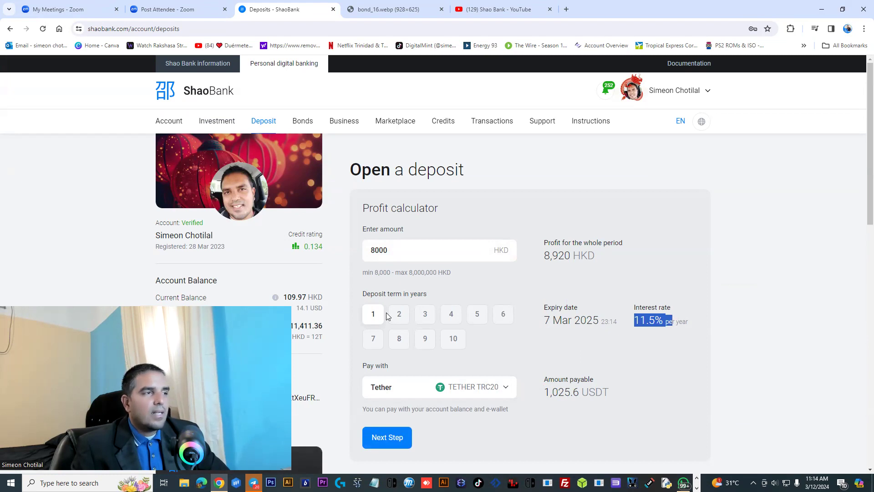
left_click(662, 317)
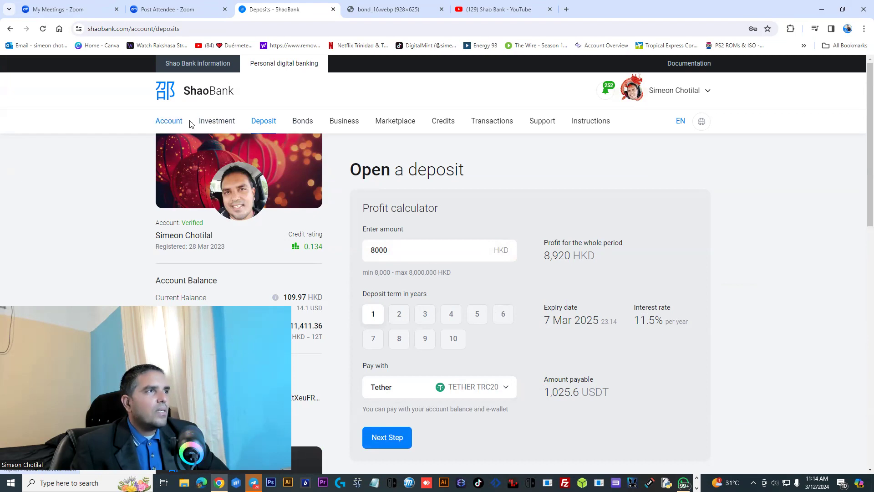
Open the Credits page and review the Verified status and 0.134 credit rating.
left_click(440, 128)
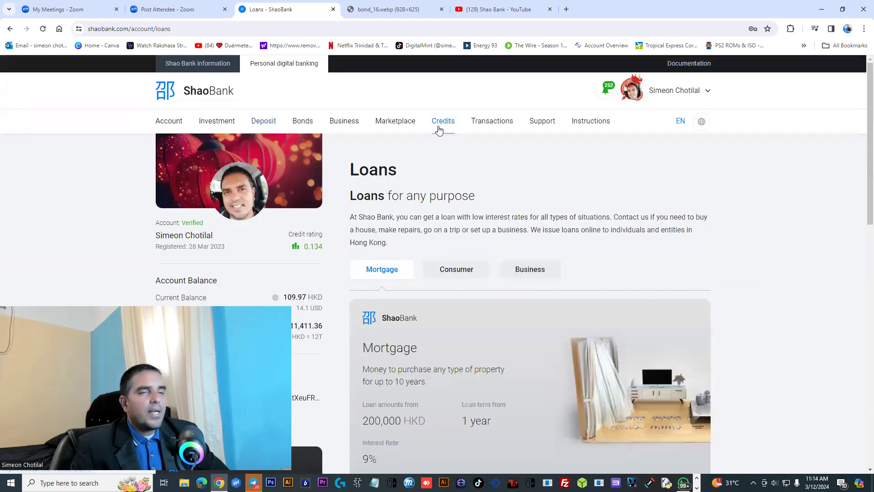
left_click_drag(177, 222, 221, 224)
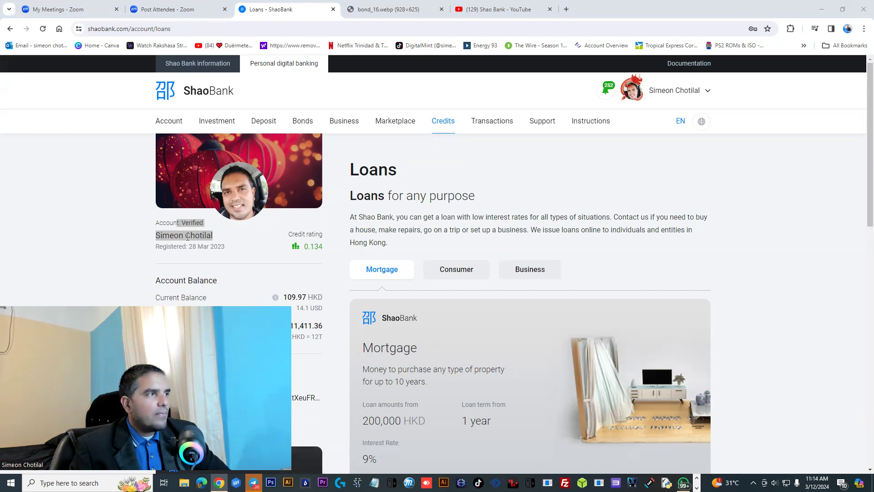
left_click_drag(179, 223, 216, 224)
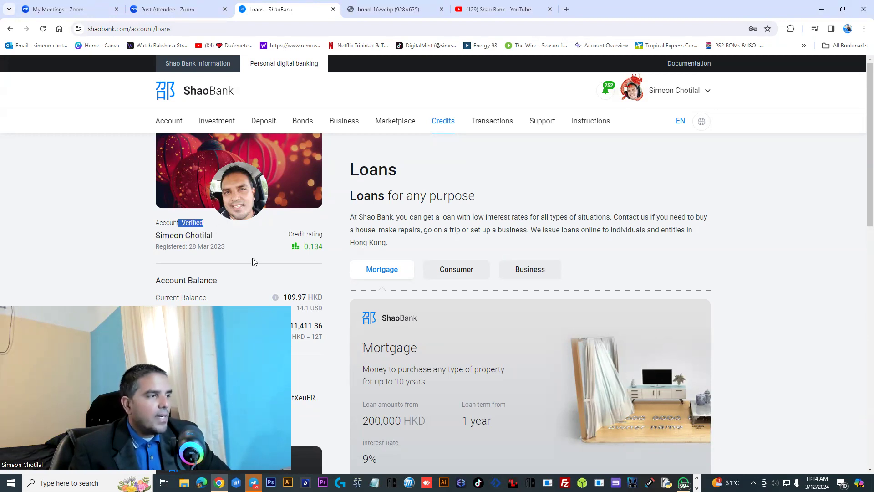
left_click(307, 256)
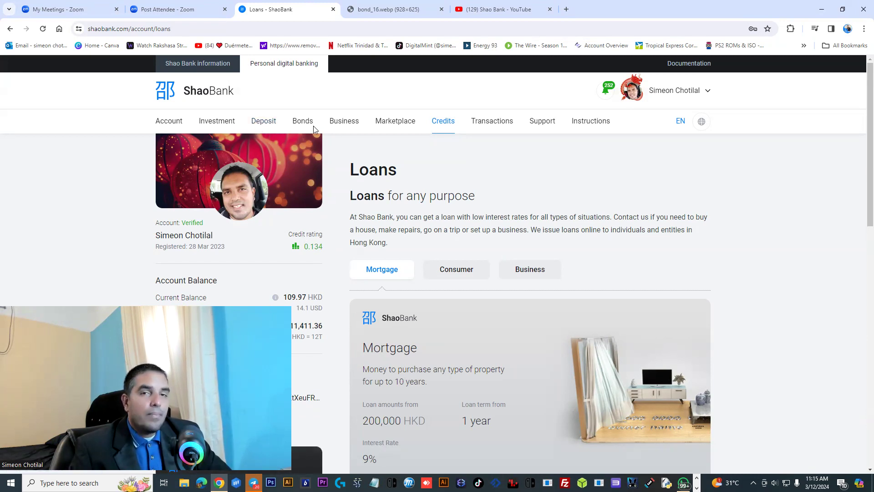
left_click_drag(349, 172, 400, 172)
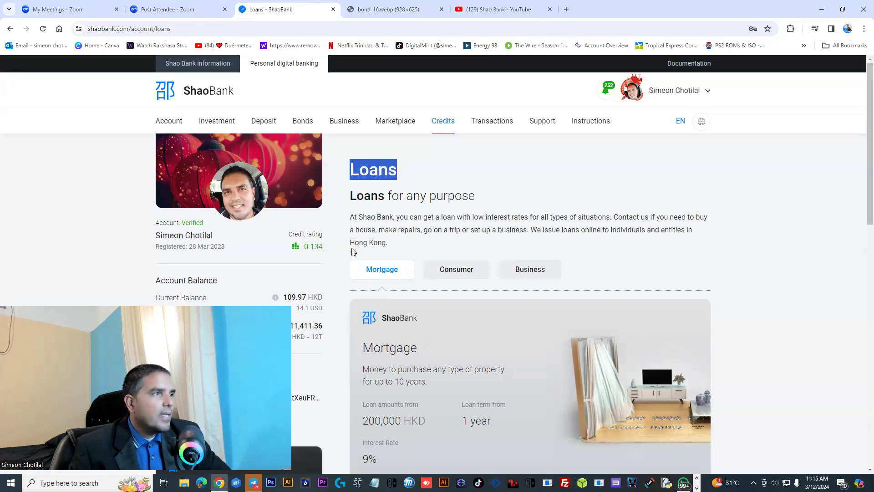
mouse_move(288, 234)
left_mouse_down()
mouse_move(324, 237)
mouse_move(301, 246)
left_mouse_up()
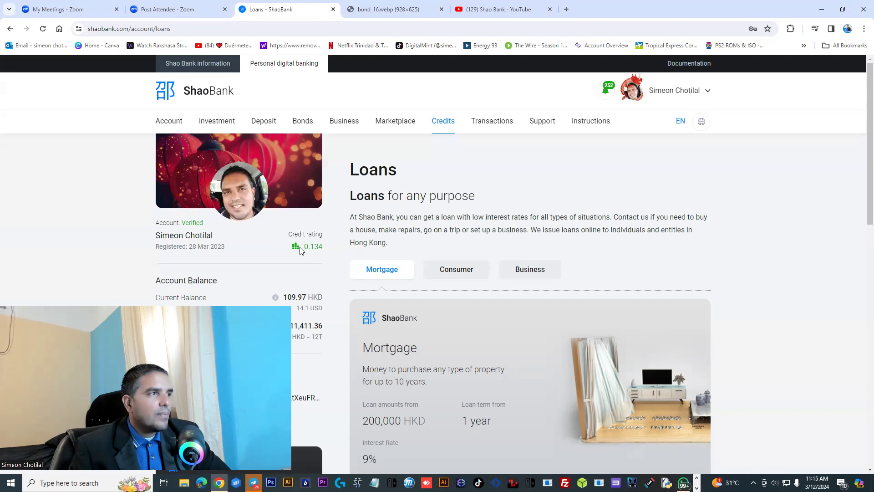
left_click(327, 249)
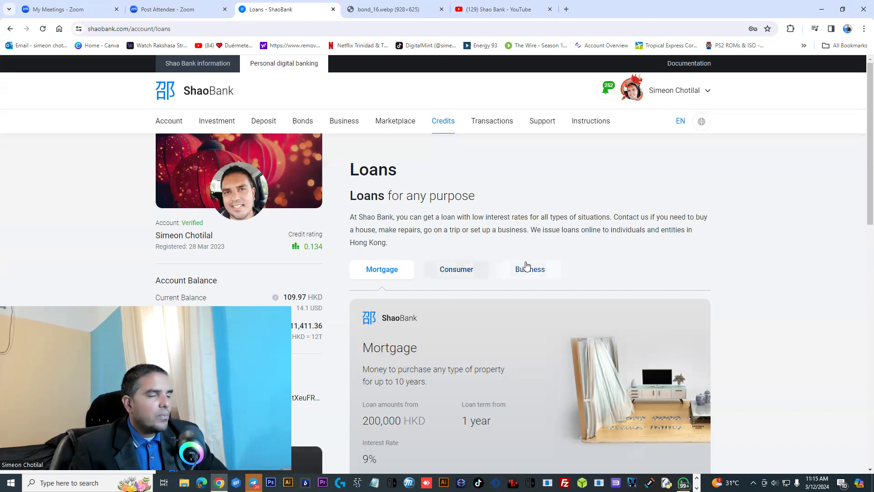
Switch the loan card from Consumer to Business: 1,000,000 HKD, 1 year, 14.5%.
scroll(412, 332, "down", 2)
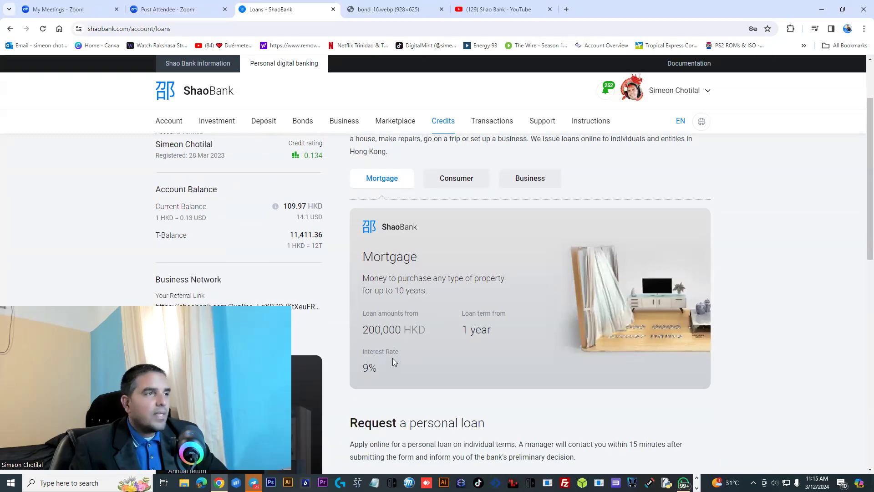
left_click(444, 182)
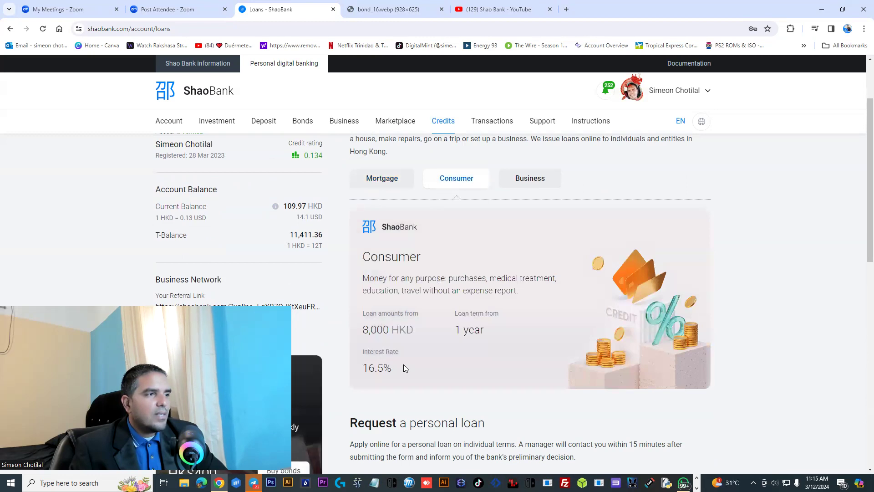
left_click(534, 180)
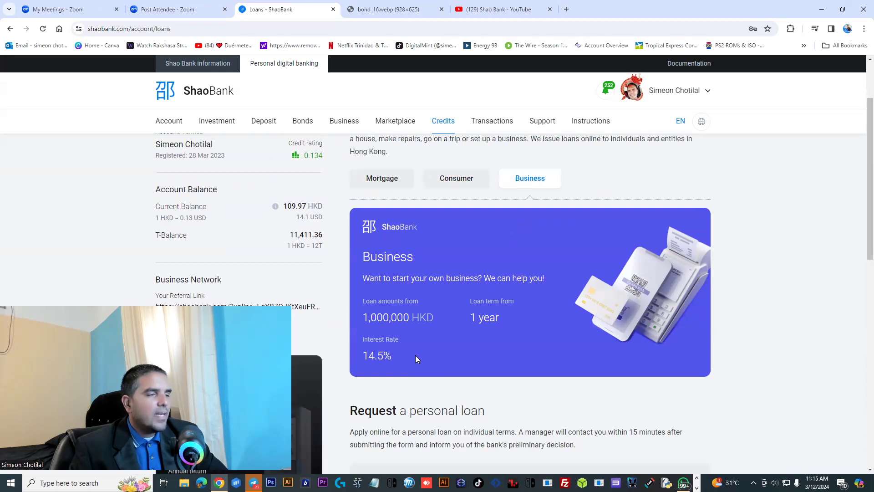
scroll(415, 358, "up", 1)
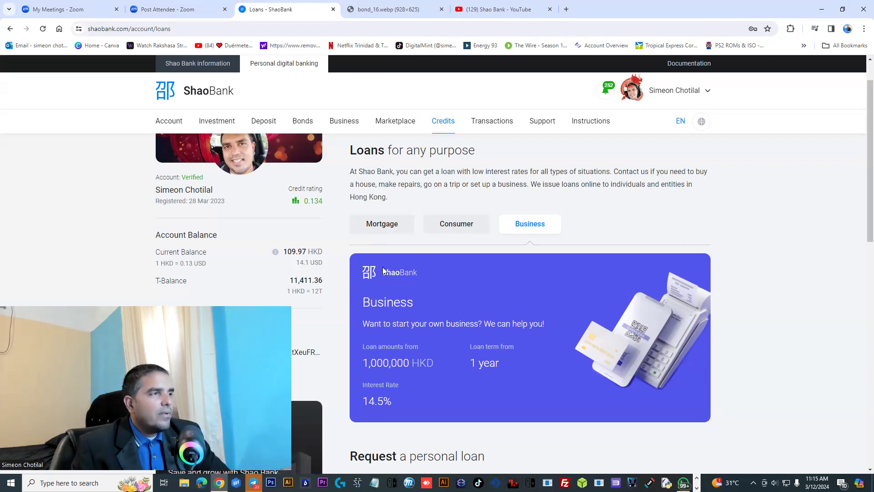
Open the Account dashboard and scroll down to Customer options.
left_click(158, 122)
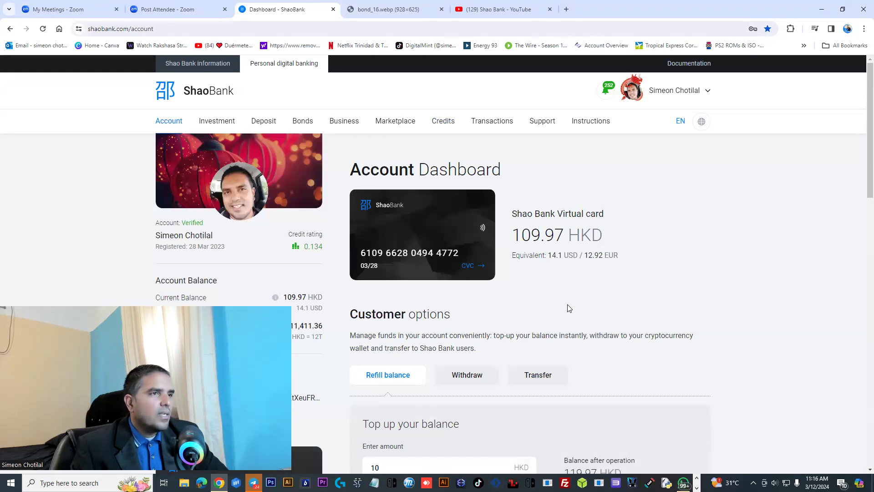
scroll(443, 319, "down", 3)
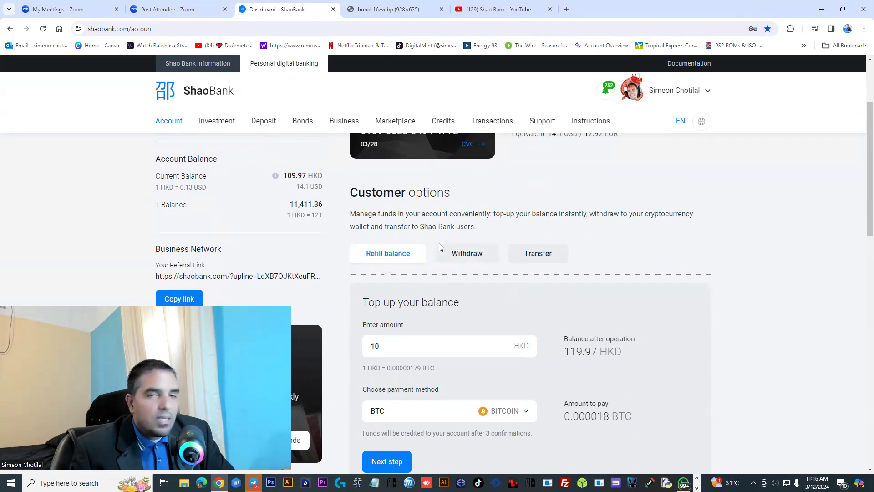
scroll(460, 344, "down", 1)
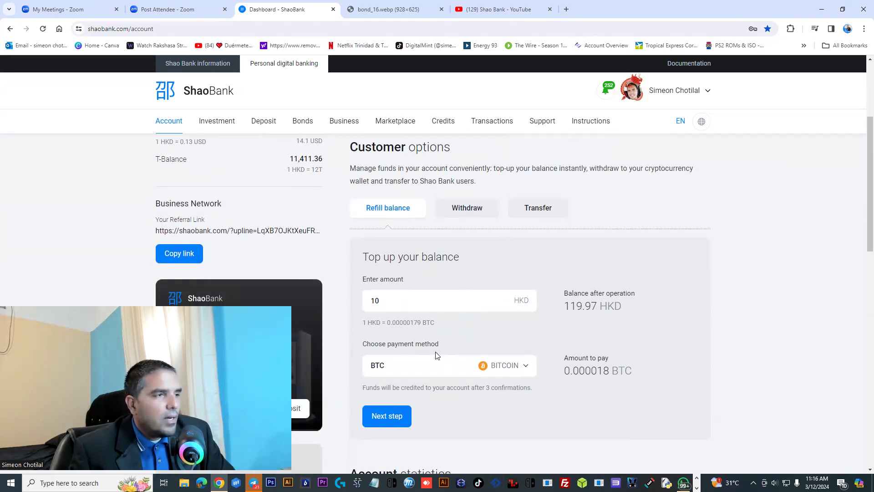
Browse the top-up payment methods unchanged and check the 109.97 HKD card balance.
left_click(473, 371)
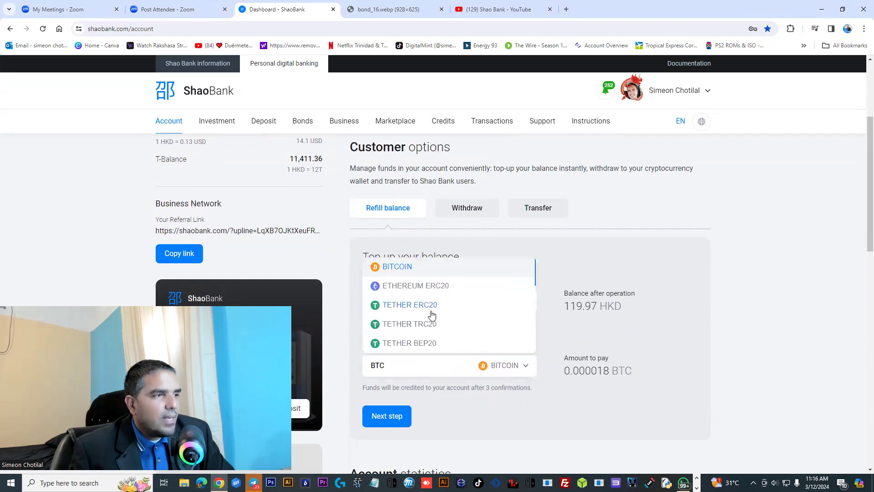
scroll(431, 318, "down", 2)
scroll(431, 318, "down", 2)
left_click(568, 267)
scroll(457, 298, "up", 2)
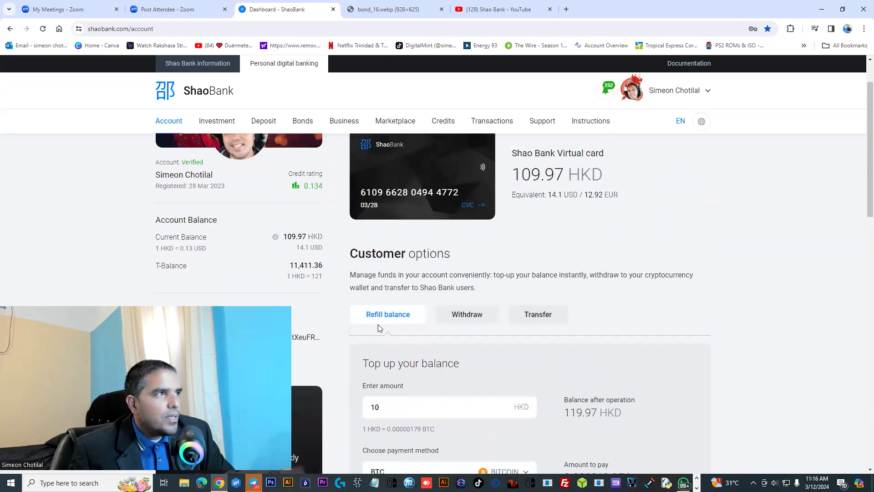
left_click_drag(288, 240, 326, 241)
left_click(324, 225)
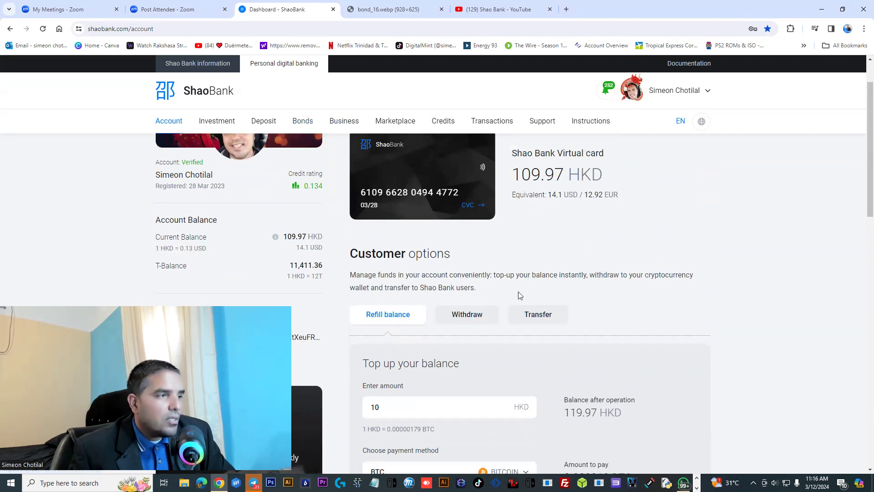
Switch to the withdrawal form and check its 6.09591 USDT payout and 4.9% commission.
scroll(501, 286, "down", 2)
left_click(467, 238)
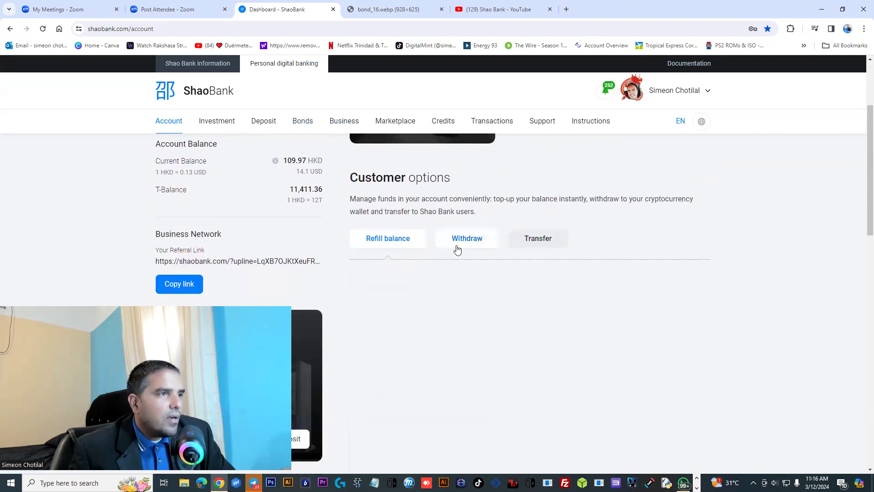
scroll(492, 308, "down", 1)
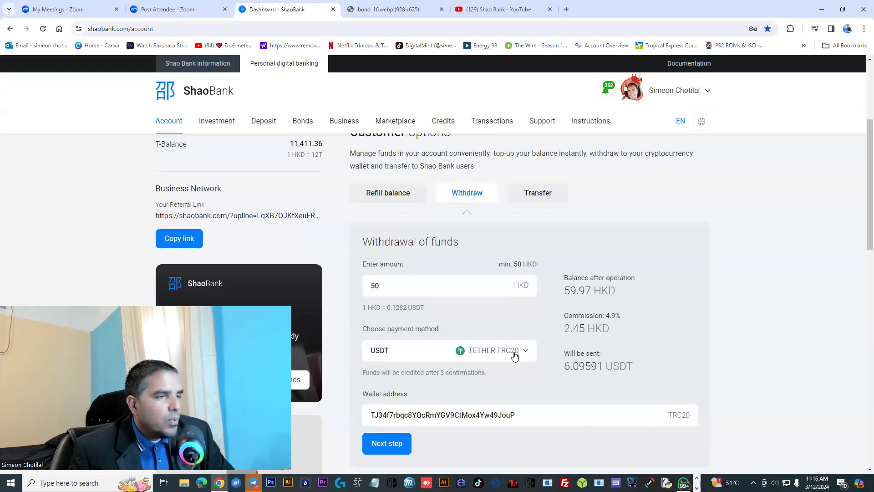
left_click_drag(563, 367, 608, 368)
left_click(598, 368)
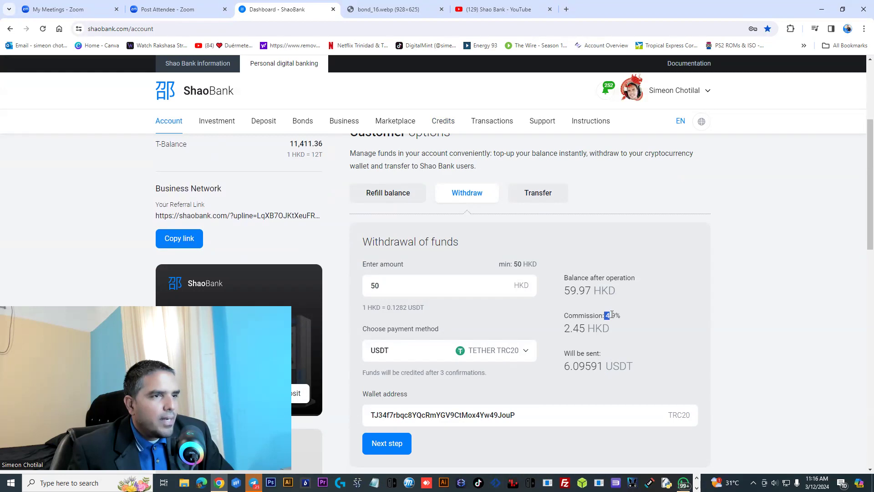
left_click_drag(619, 314, 622, 314)
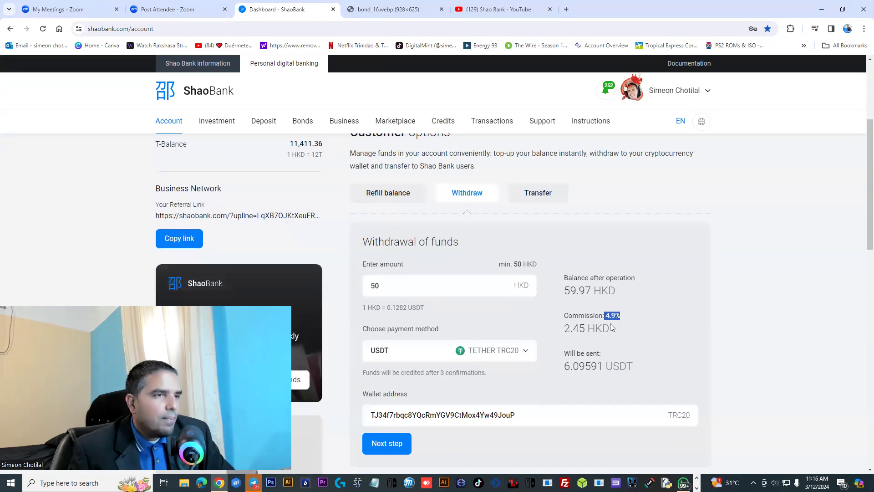
left_click(614, 317)
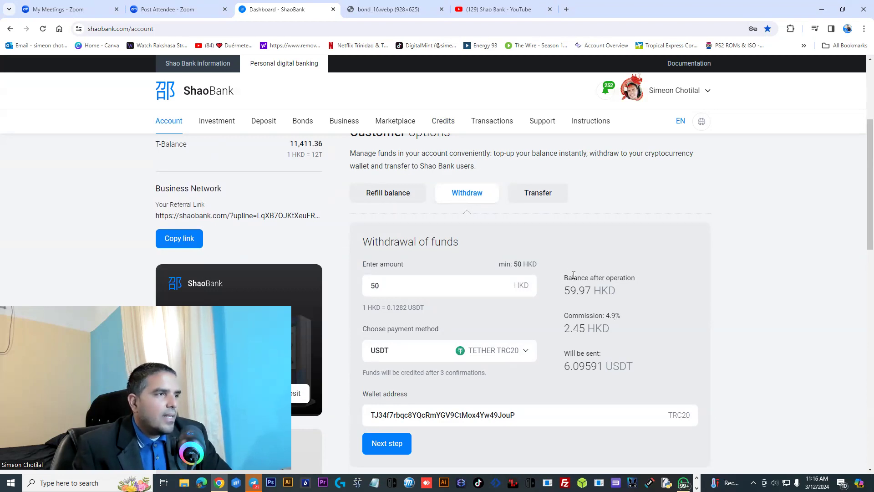
Set Bitcoin as the withdrawal payment method.
left_click(500, 353)
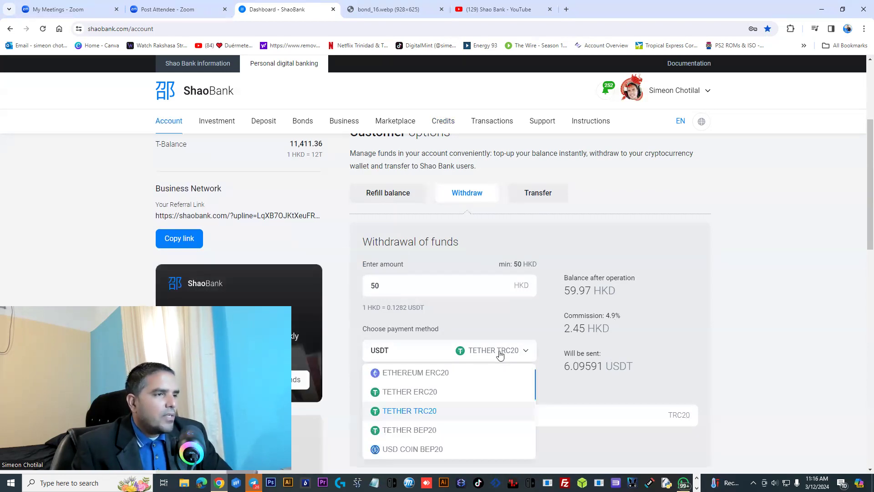
scroll(470, 387, "up", 1)
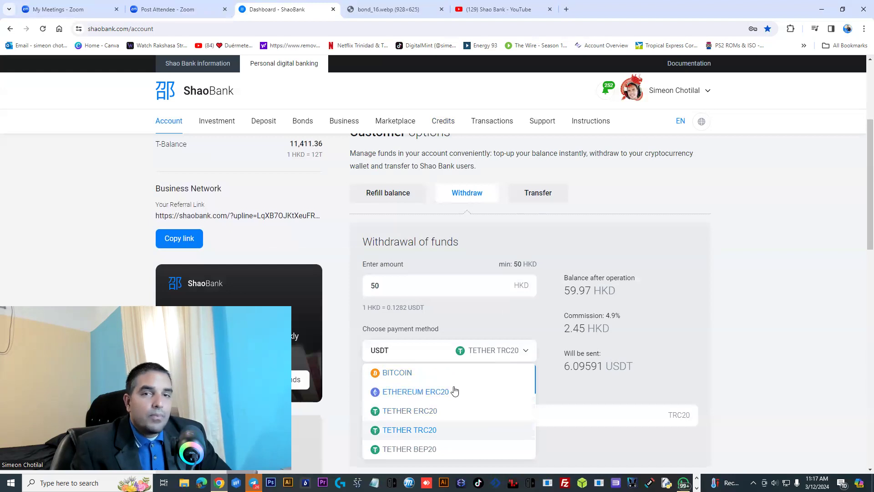
scroll(454, 394, "down", 2)
scroll(453, 398, "down", 3)
scroll(453, 400, "up", 3)
scroll(453, 404, "up", 3)
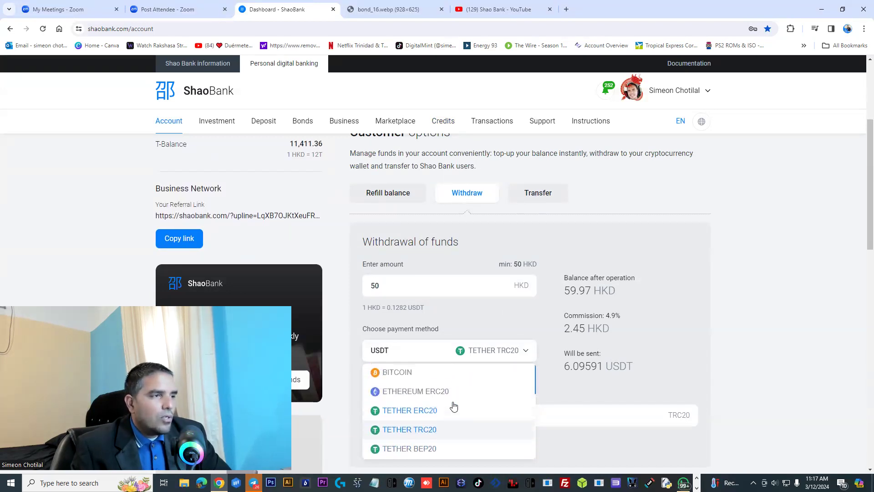
left_click(414, 374)
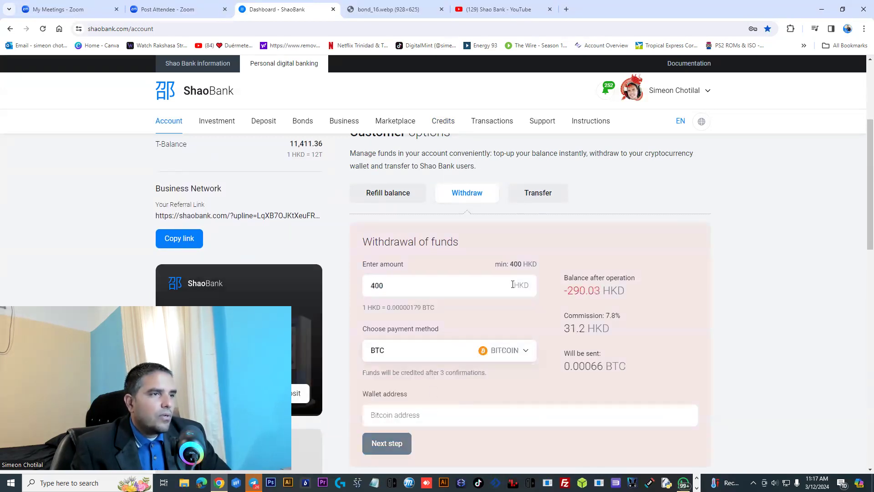
Try Tether ERC20, then settle on Solana for a 0.317109 SOL payout.
left_click(494, 354)
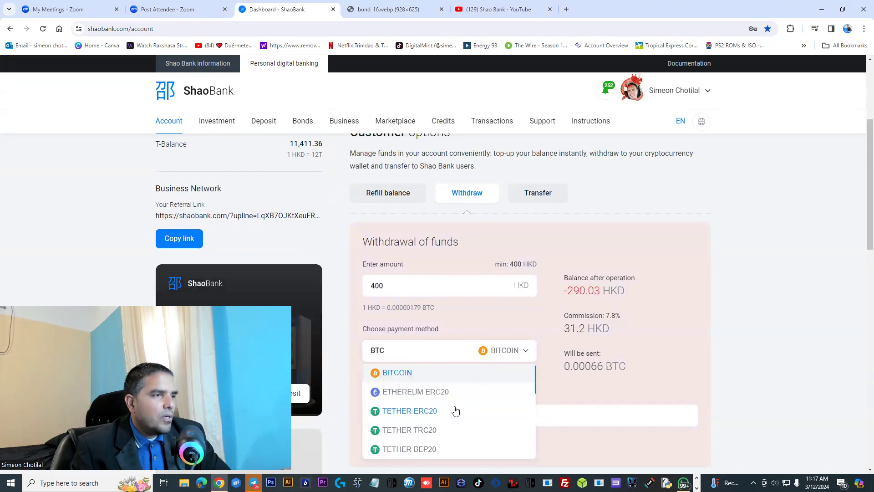
left_click(456, 411)
left_click(491, 356)
scroll(464, 405, "down", 2)
scroll(448, 410, "down", 2)
left_click(398, 381)
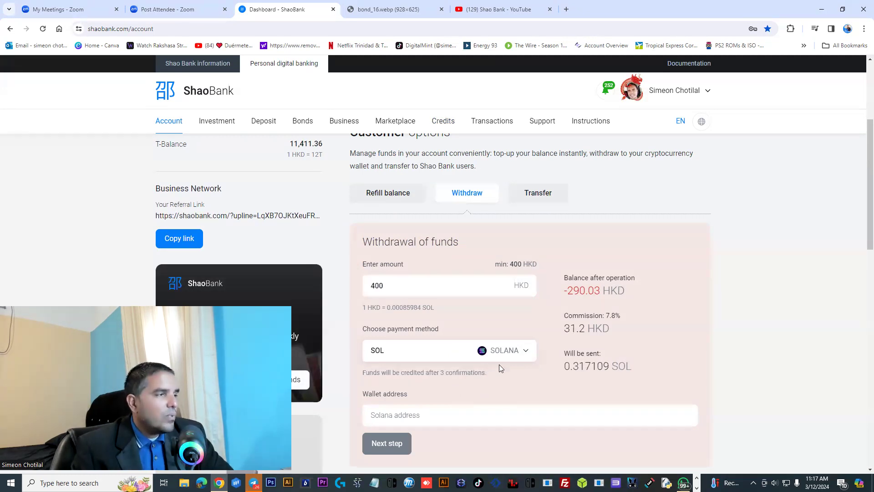
Show the Transfer form with 10 HKD to send, leaving a 99.97 HKD balance.
left_click(544, 204)
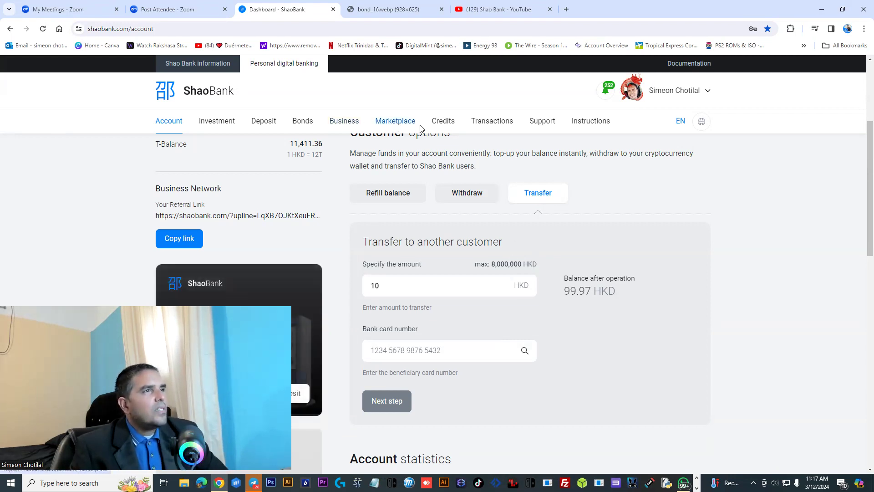
Open the Marketplace and scroll through the case cards.
left_click(394, 122)
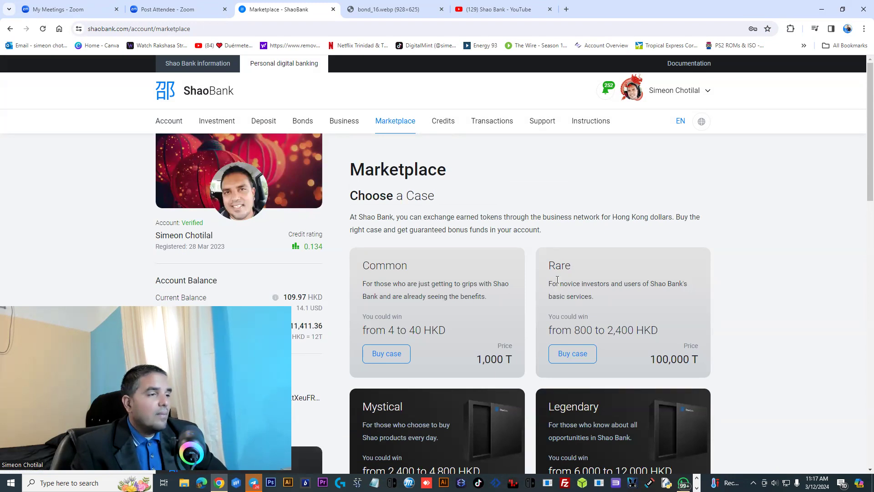
scroll(568, 332, "down", 2)
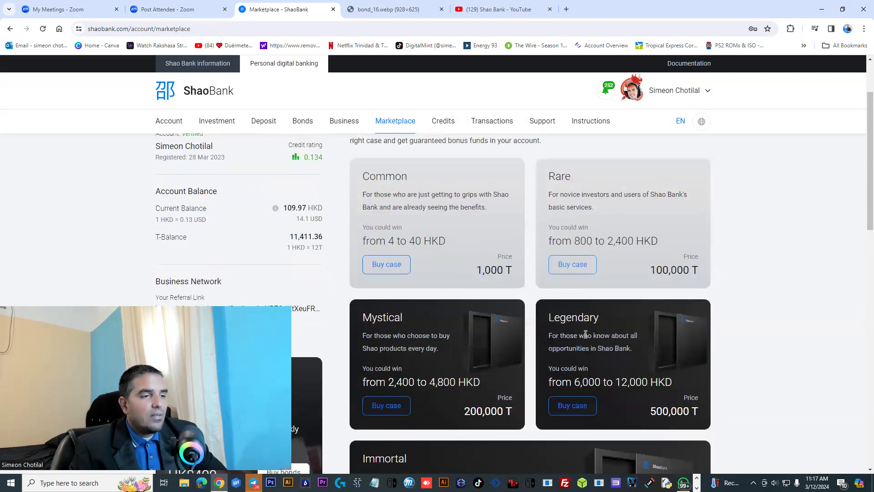
scroll(583, 388, "down", 3)
scroll(582, 423, "down", 3)
scroll(583, 431, "down", 1)
scroll(583, 430, "up", 2)
scroll(580, 435, "up", 3)
scroll(577, 439, "up", 3)
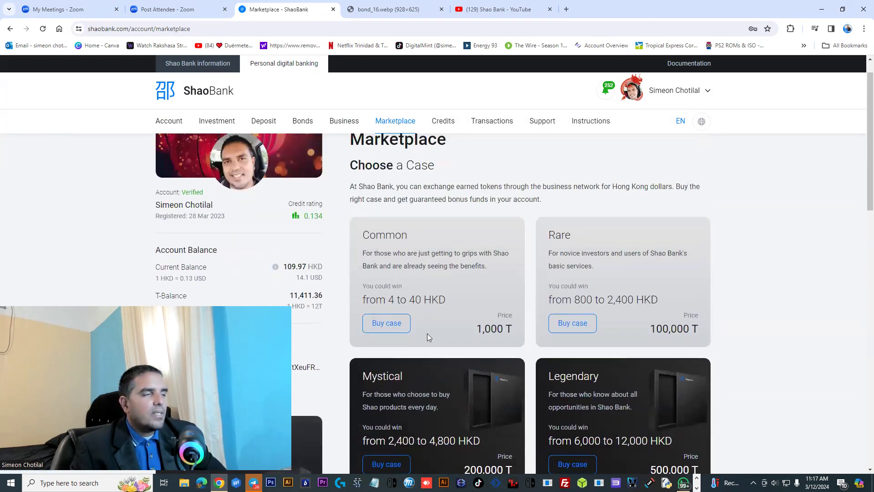
scroll(427, 337, "down", 3)
scroll(423, 346, "down", 2)
scroll(423, 348, "down", 1)
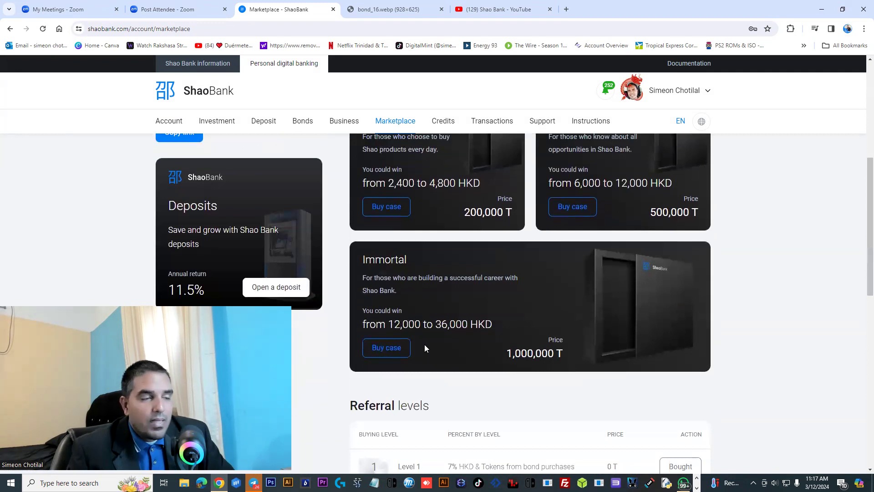
scroll(449, 359, "down", 2)
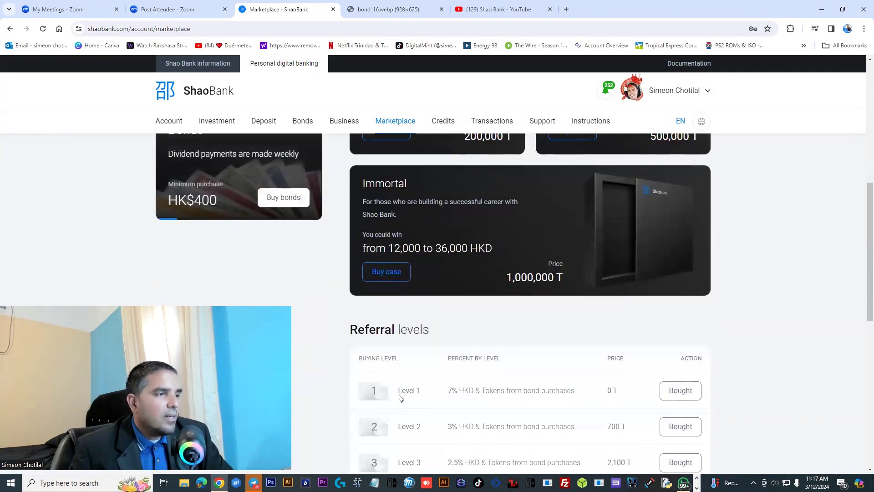
Check the Level 1 referral tier: 7% on tokens from bond purchases.
left_click_drag(398, 394, 425, 395)
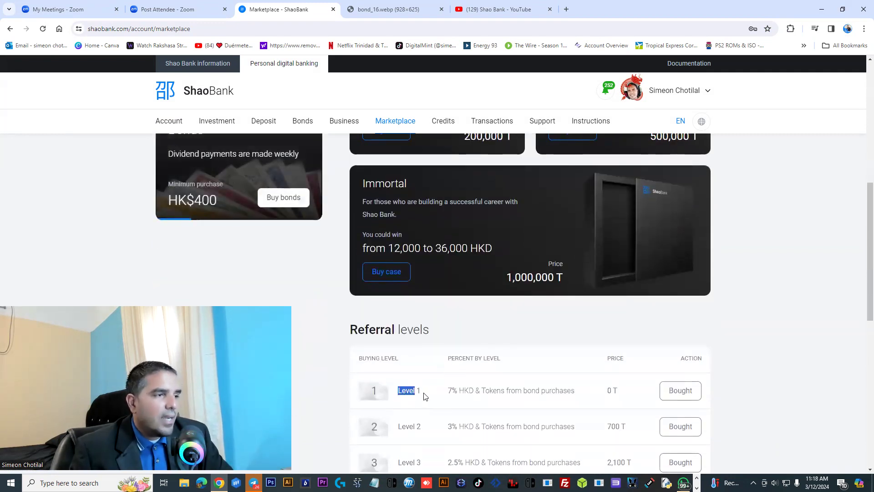
double_click(450, 395)
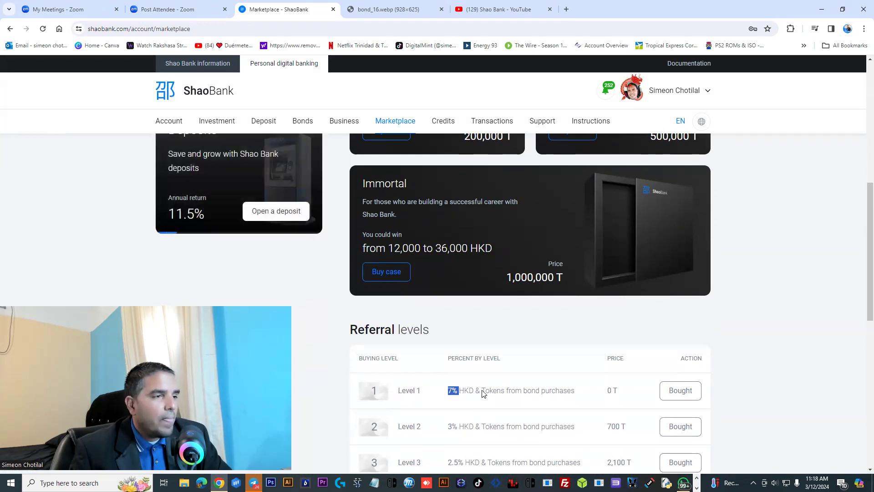
left_click_drag(481, 392, 581, 395)
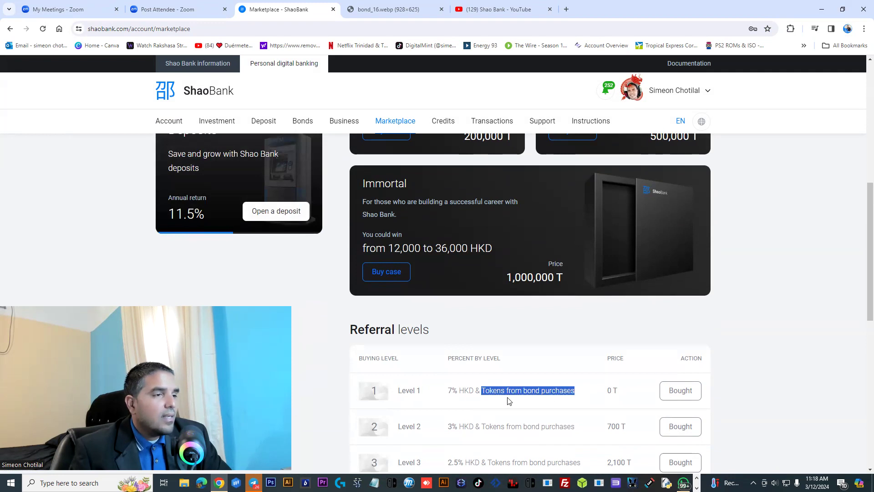
scroll(473, 333, "up", 4)
scroll(446, 273, "up", 2)
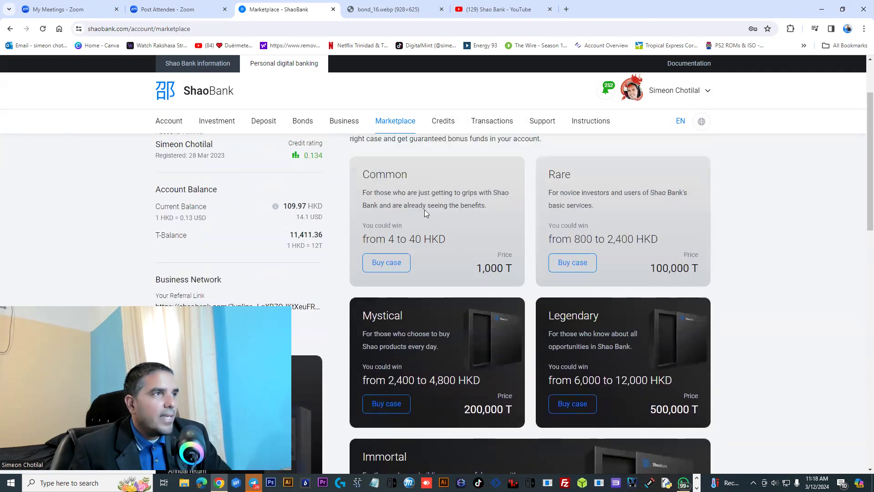
scroll(415, 209, "up", 2)
left_click_drag(403, 182, 445, 155)
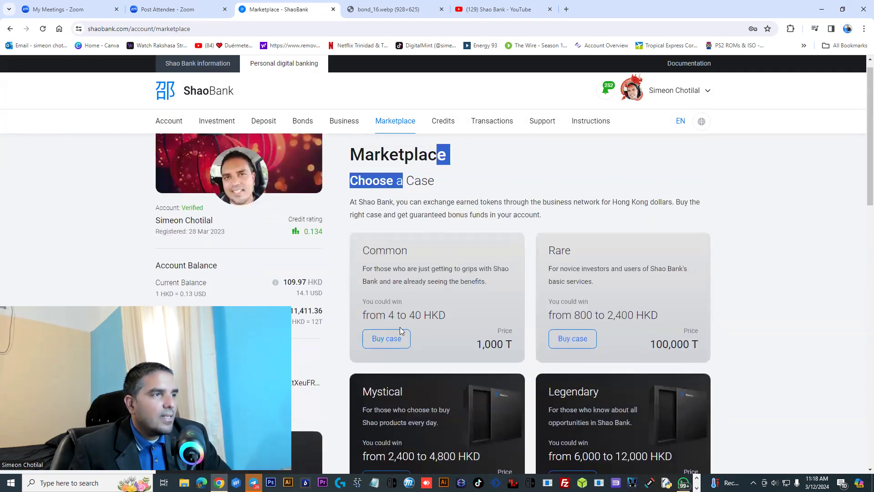
left_click(372, 162)
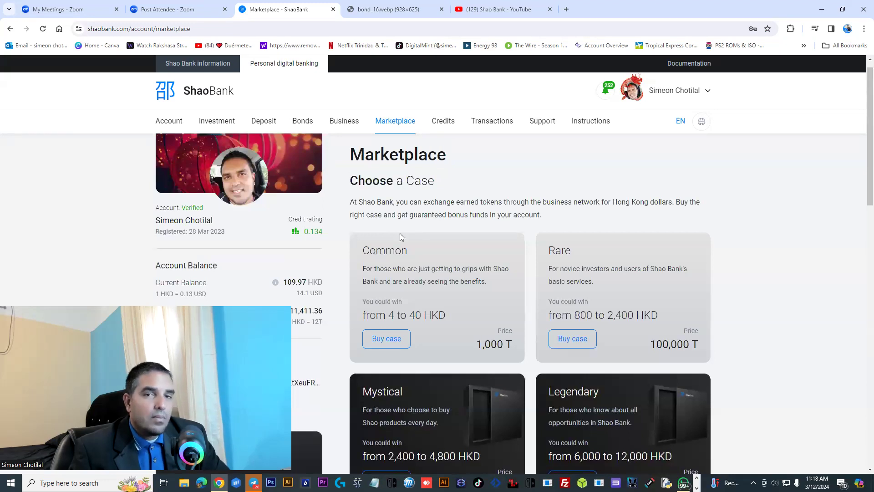
Scroll the cases and referral table again, checking the 700 T Level 2 price.
scroll(400, 236, "down", 3)
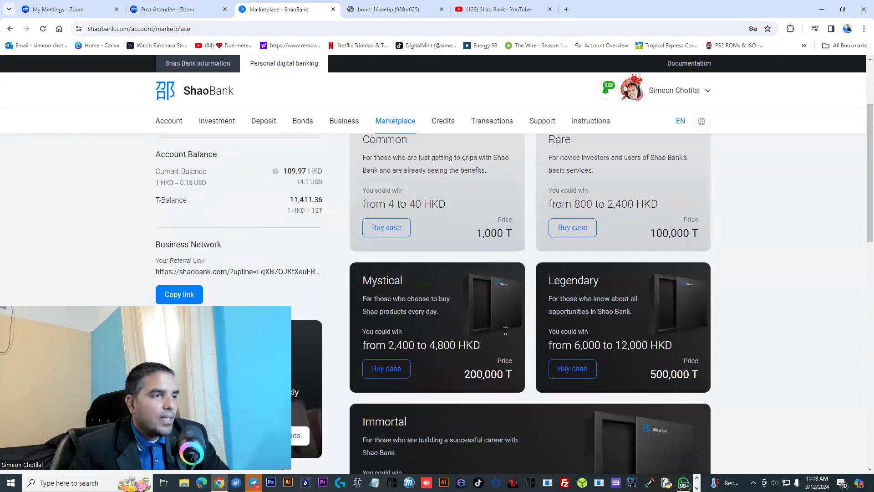
scroll(506, 335, "down", 2)
scroll(503, 318, "down", 2)
scroll(509, 420, "down", 1)
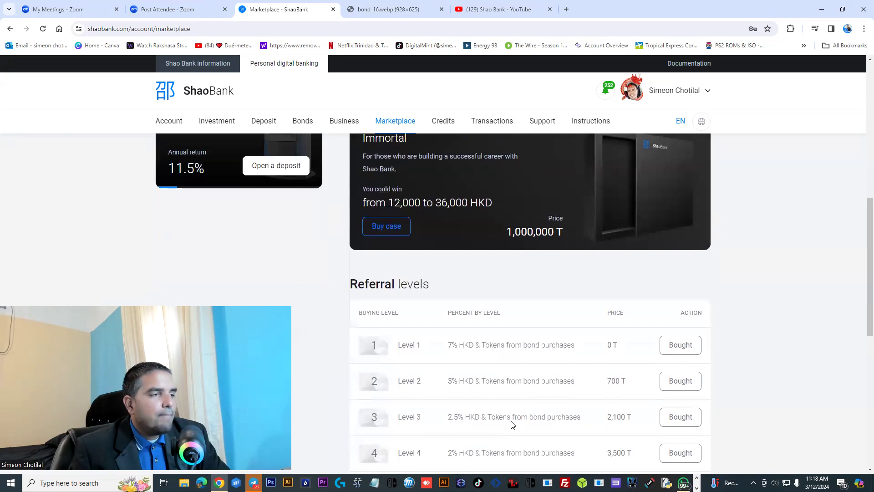
scroll(463, 390, "down", 1)
scroll(462, 411, "down", 2)
scroll(463, 413, "down", 2)
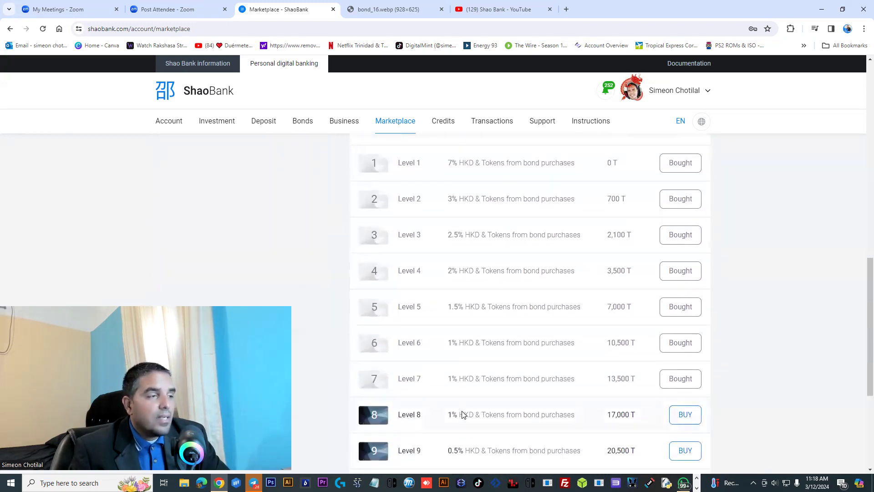
scroll(461, 411, "up", 1)
scroll(463, 410, "up", 4)
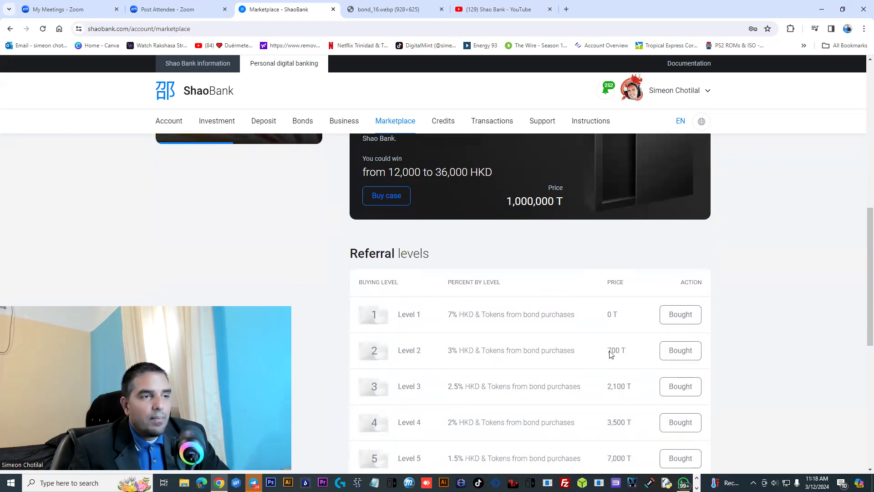
left_click_drag(610, 353, 634, 354)
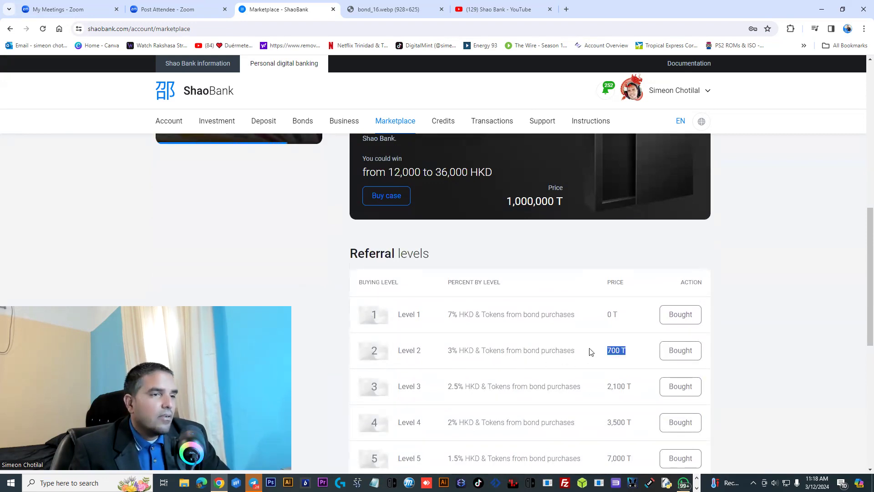
left_click(617, 346)
Review the balance and referral link text at the top of the Marketplace.
scroll(530, 390, "down", 4)
scroll(529, 391, "down", 1)
scroll(532, 406, "up", 4)
scroll(531, 409, "up", 3)
scroll(528, 415, "up", 4)
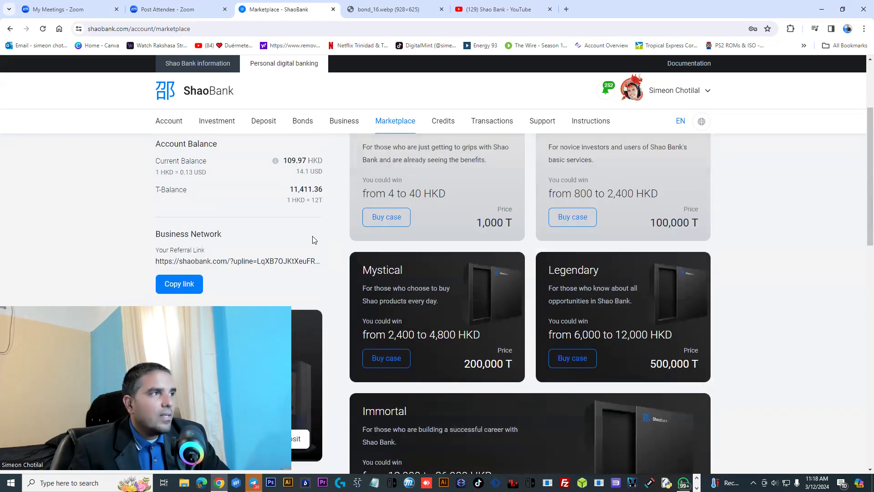
left_click_drag(317, 199, 379, 253)
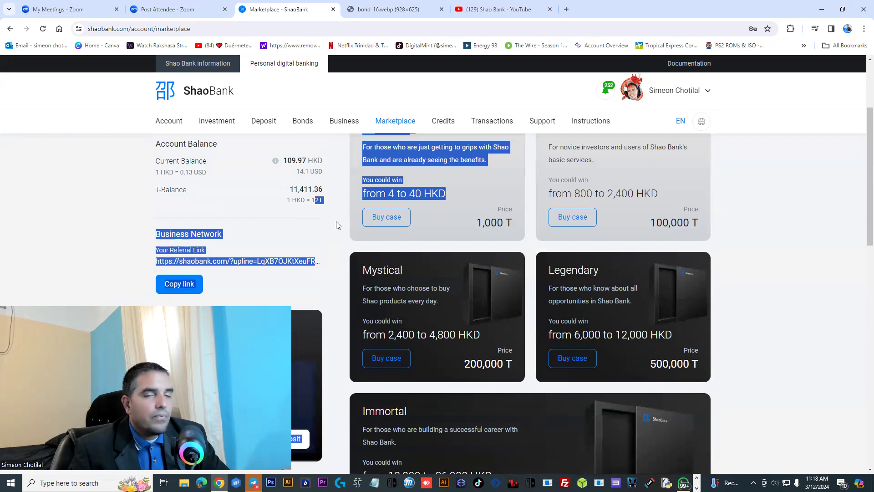
left_click(762, 341)
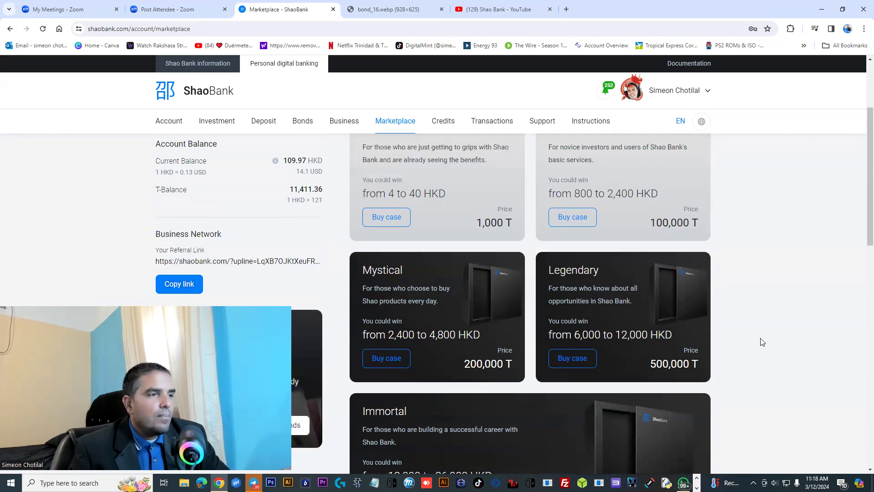
scroll(660, 322, "up", 2)
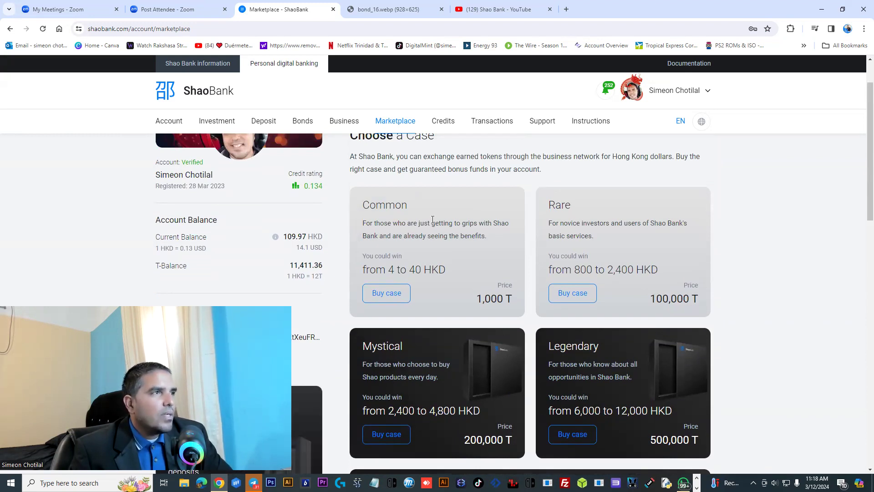
scroll(431, 222, "up", 2)
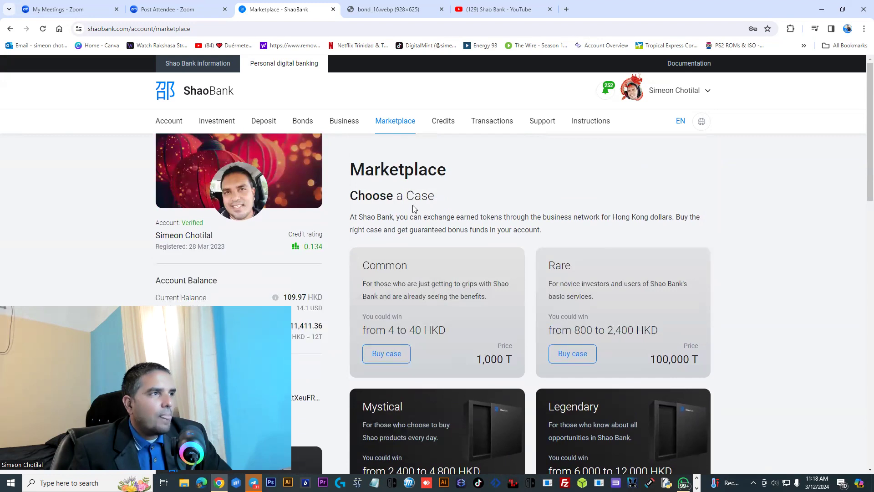
Buy the Common case for 1,000 T, note the 16 HKD win, and dismiss the congratulations.
left_click(386, 353)
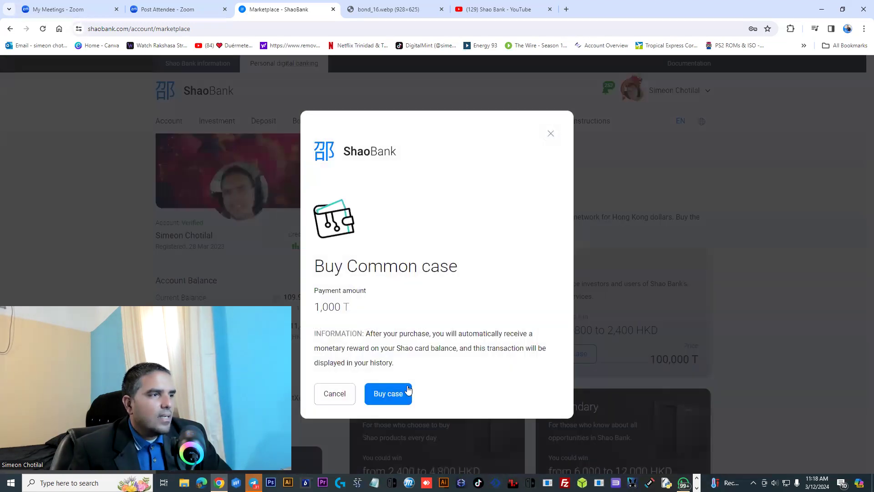
left_click(401, 393)
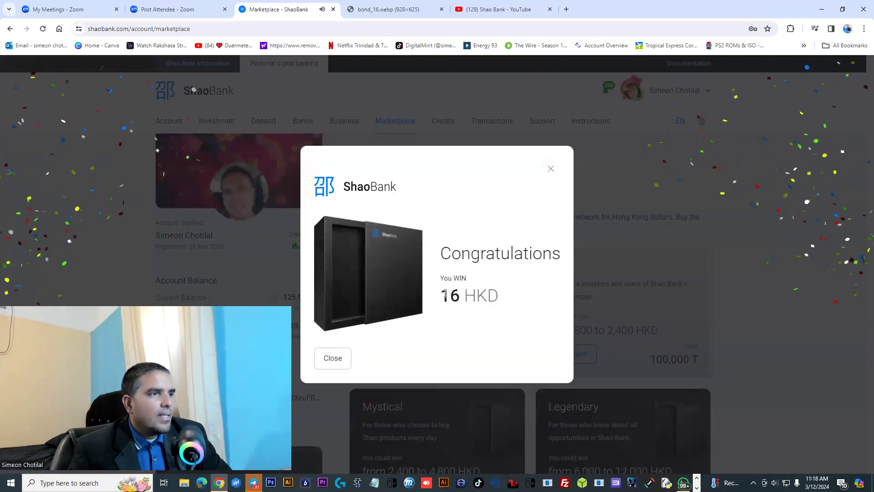
triple_click(468, 296)
left_click(324, 362)
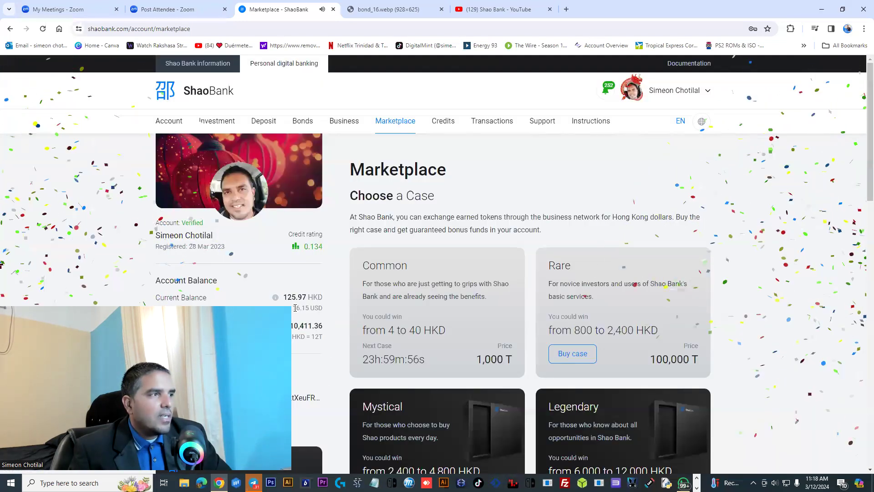
Highlight the Common case's next-case countdown timer, then scroll down through the Marketplace cases.
left_click(334, 319)
triple_click(371, 359)
left_click(300, 347)
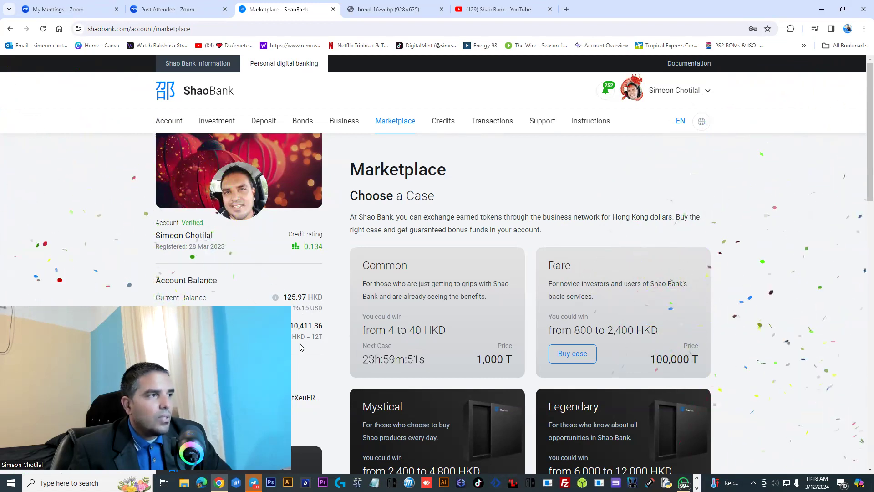
scroll(424, 255, "down", 1)
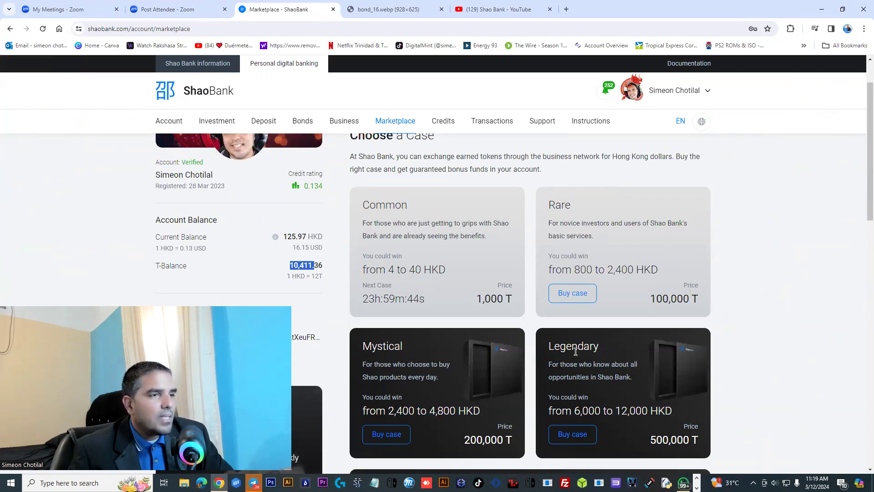
scroll(504, 363, "down", 3)
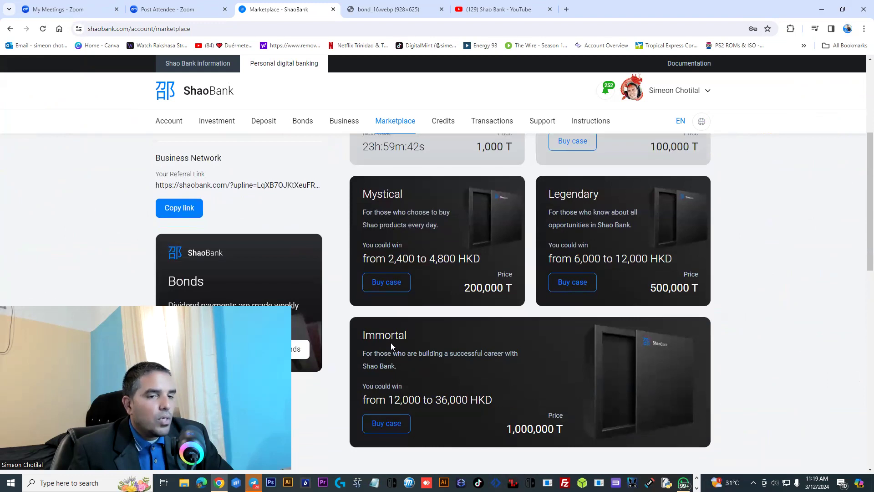
Highlight the Immortal case description and winnings, then return to the Marketplace top.
left_click_drag(366, 336, 489, 401)
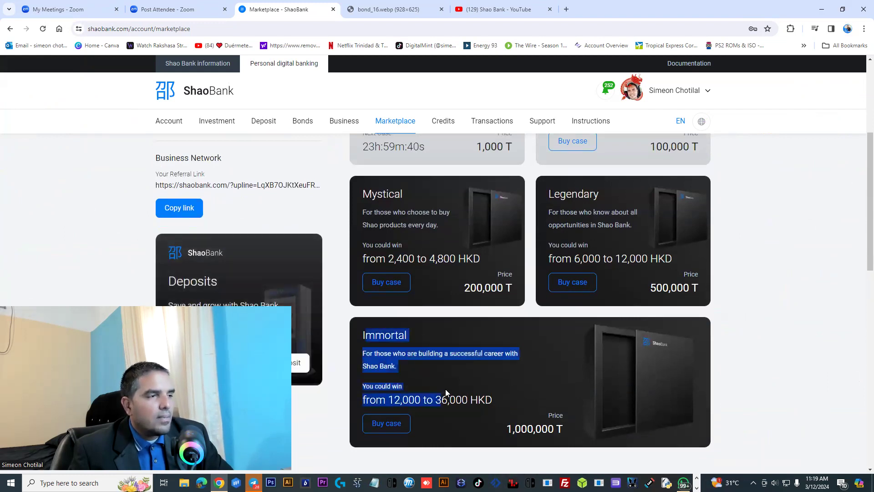
left_click(463, 392)
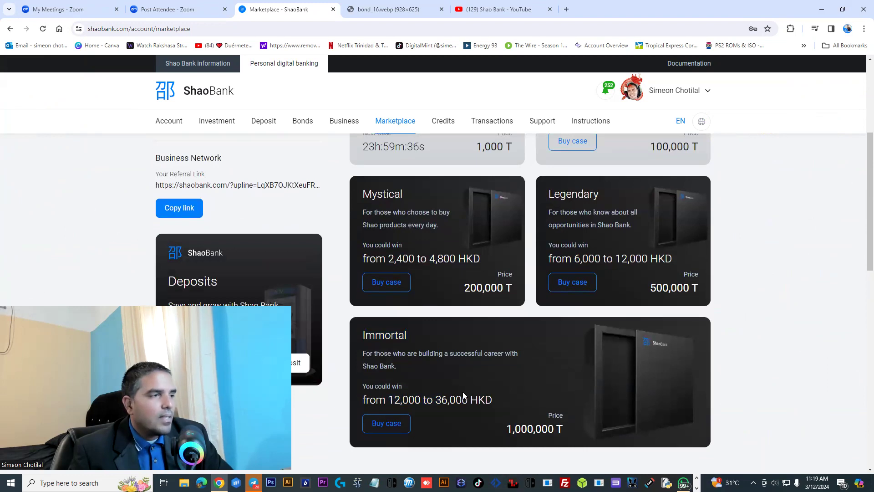
scroll(463, 393, "up", 3)
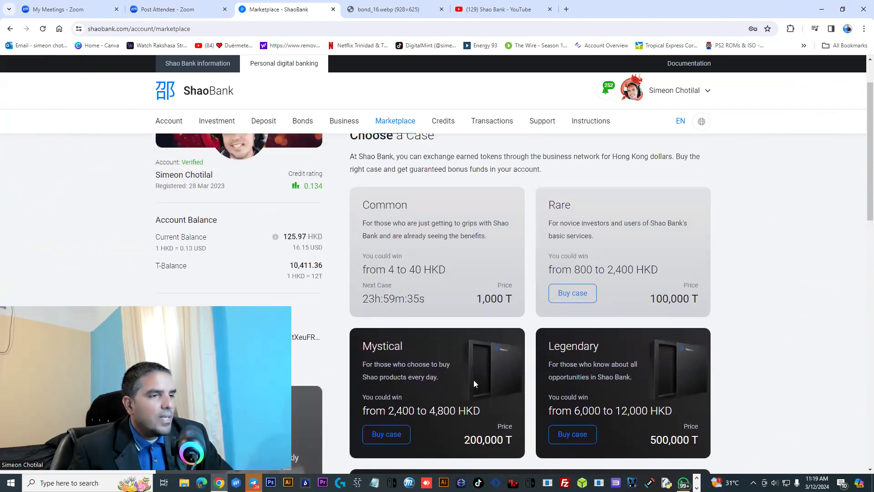
scroll(473, 380, "up", 1)
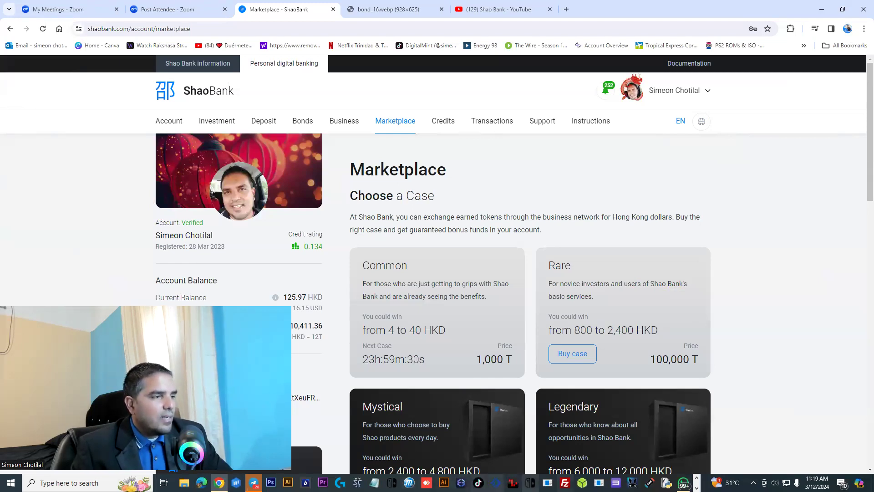
left_click(696, 487)
left_click(696, 476)
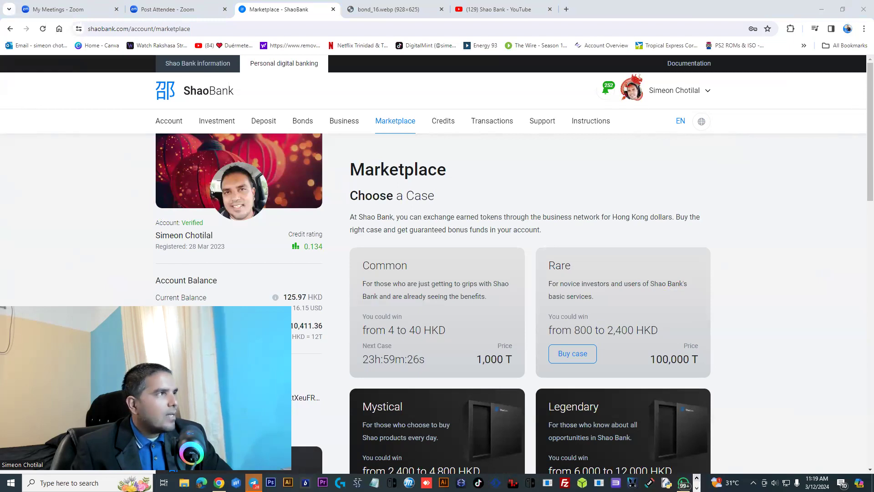
In Telegram's Shao Bank group, view the Binance 0% withdrawal image full size, then minimize Telegram.
key("alt+Tab")
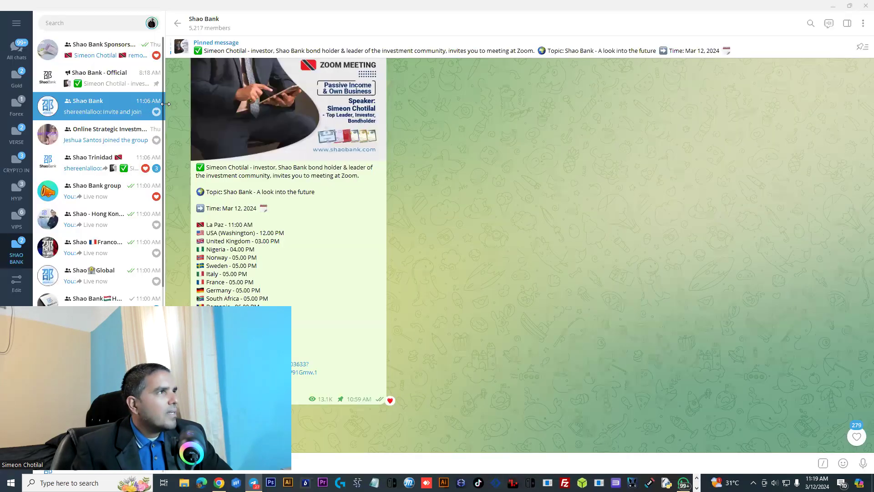
left_click_drag(163, 182, 64, 182)
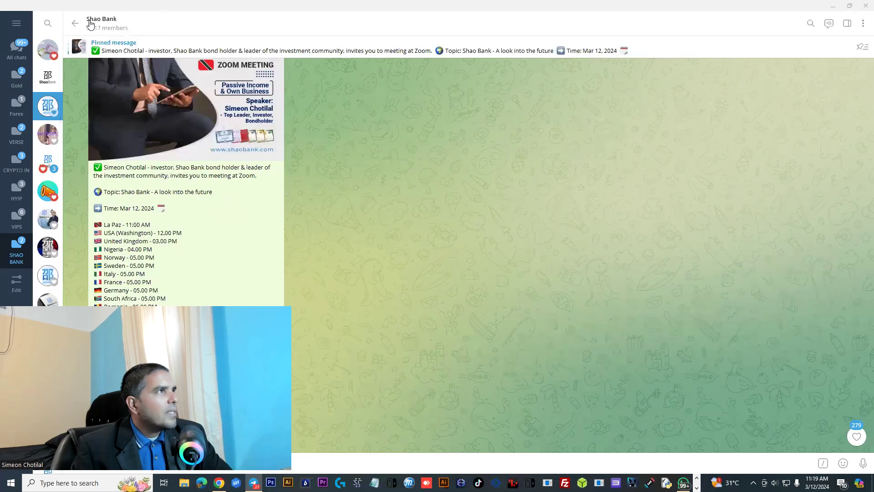
scroll(183, 68, "up", 3)
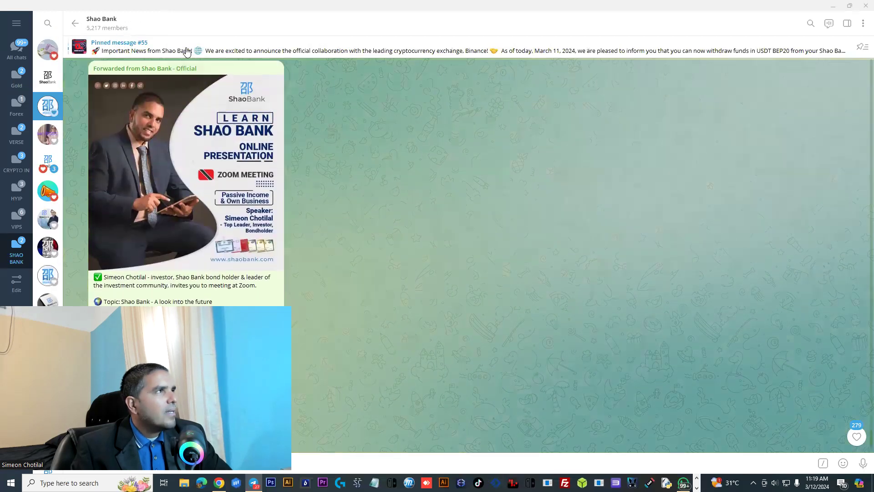
scroll(218, 81, "up", 5)
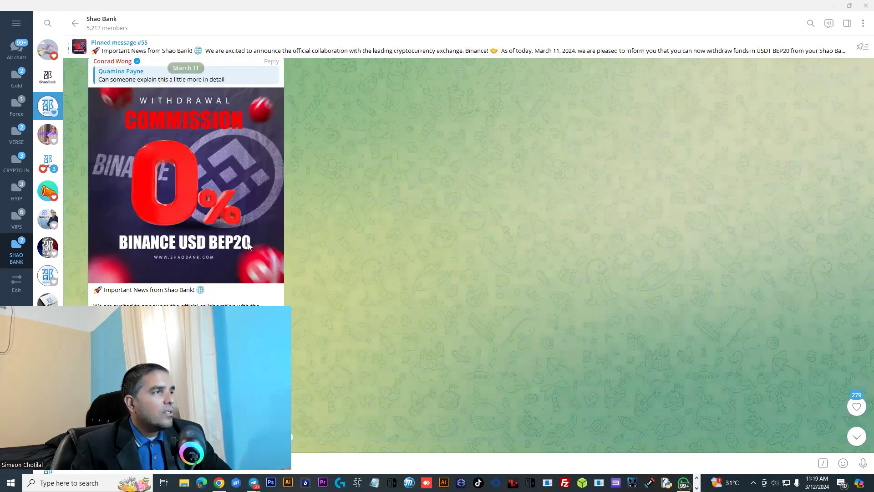
left_click(177, 220)
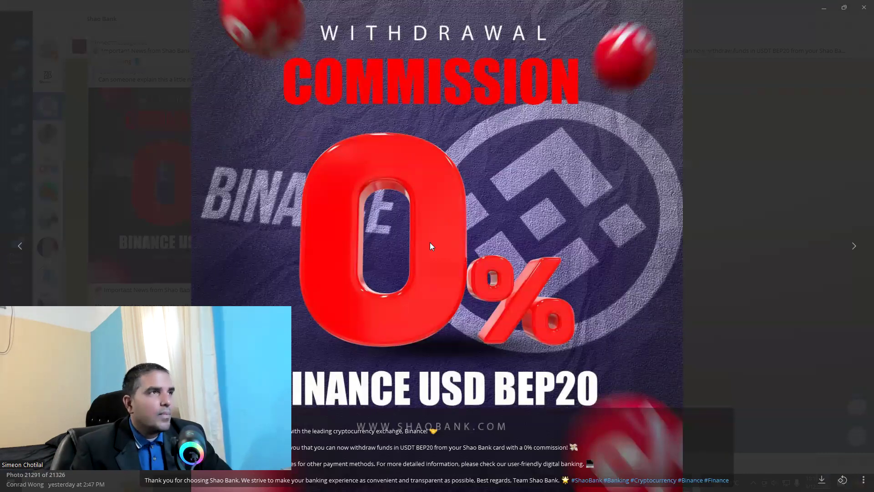
left_click(701, 274)
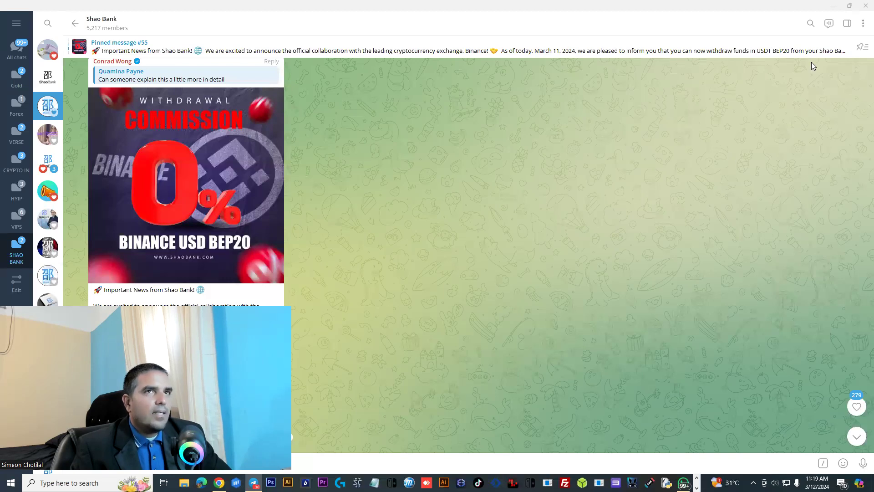
left_click(833, 6)
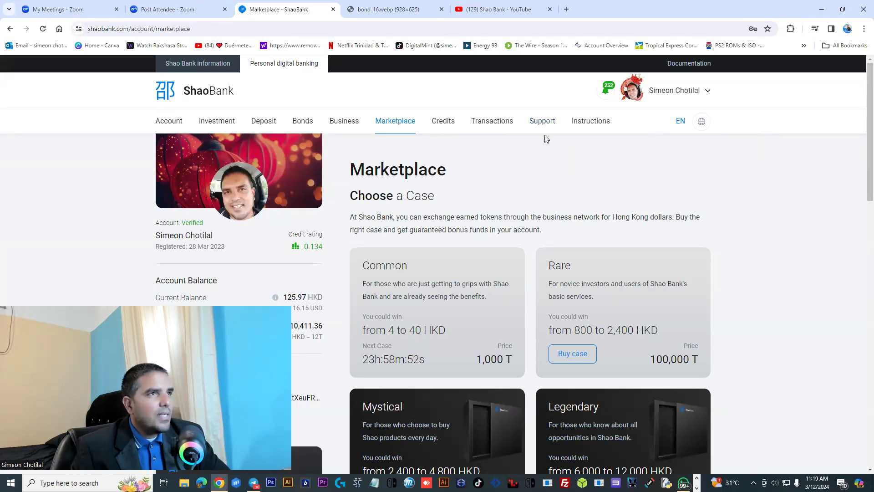
Browse the instruction videos on the Instructions and materials page.
left_click(587, 127)
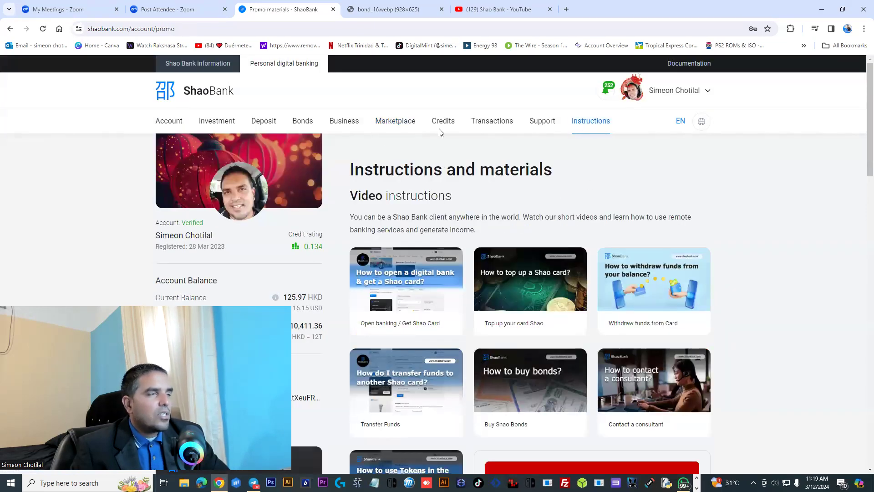
scroll(541, 382, "down", 1)
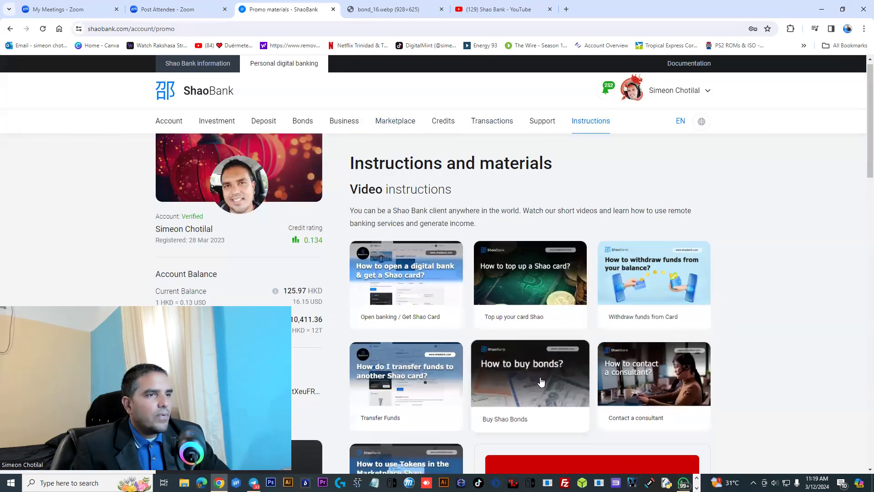
scroll(540, 382, "down", 2)
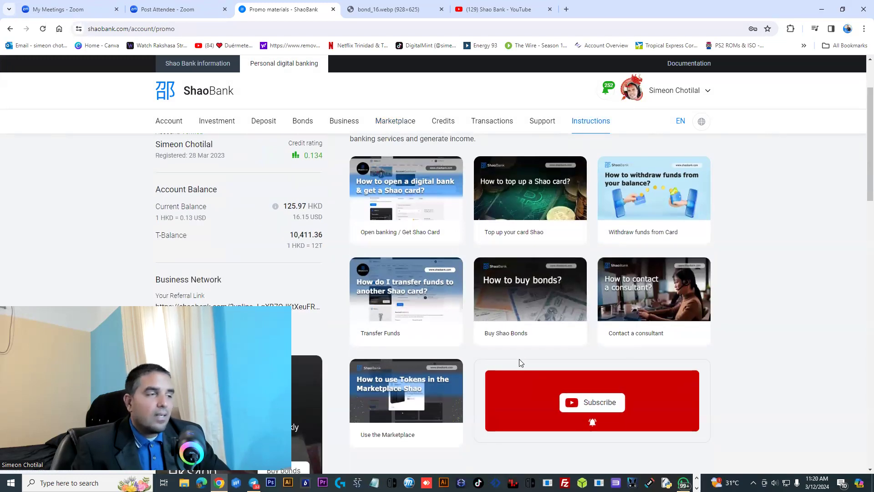
scroll(416, 324, "up", 1)
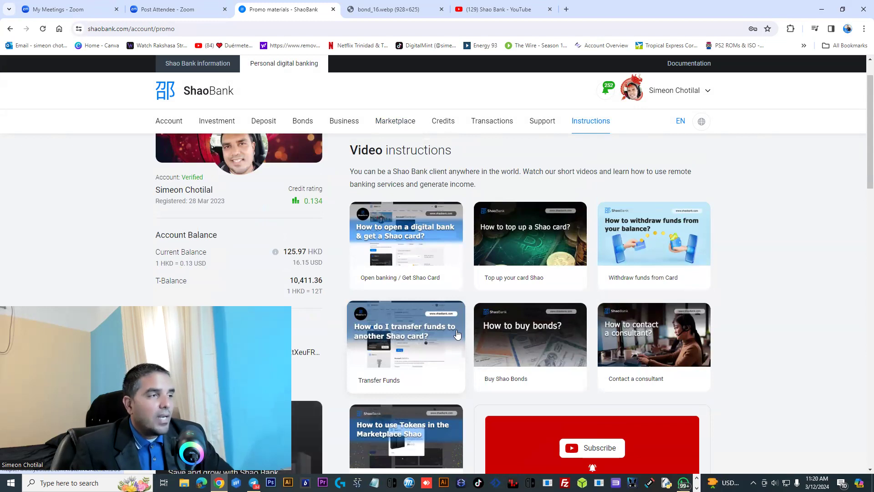
scroll(457, 334, "up", 1)
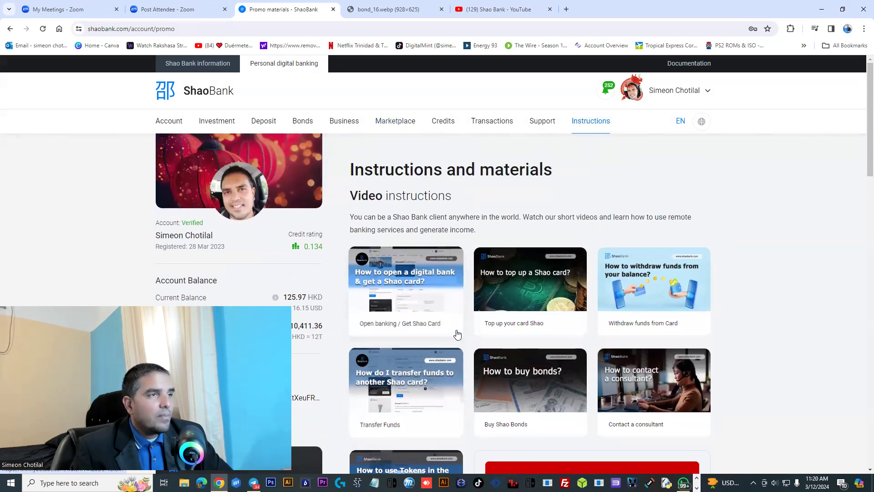
Review the Support tickets, then return to the Account Dashboard showing the 125.97 HKD card balance.
left_click(543, 122)
scroll(455, 274, "down", 2)
scroll(485, 246, "up", 2)
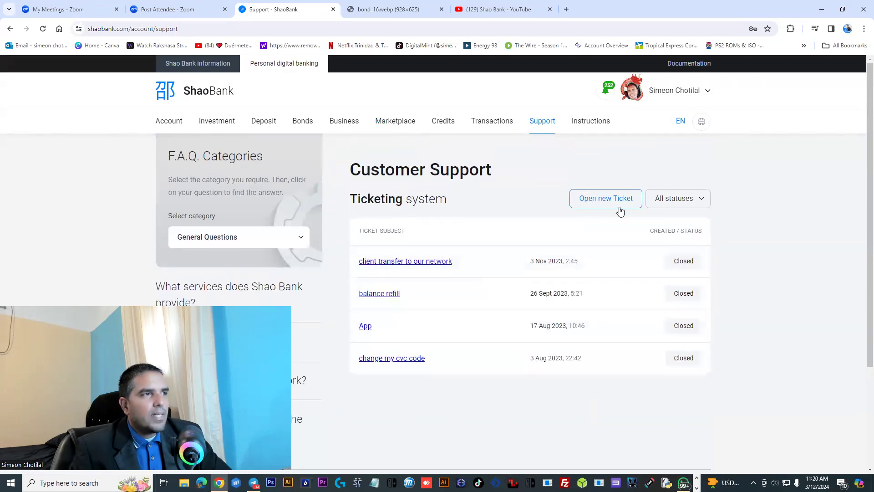
left_click(168, 121)
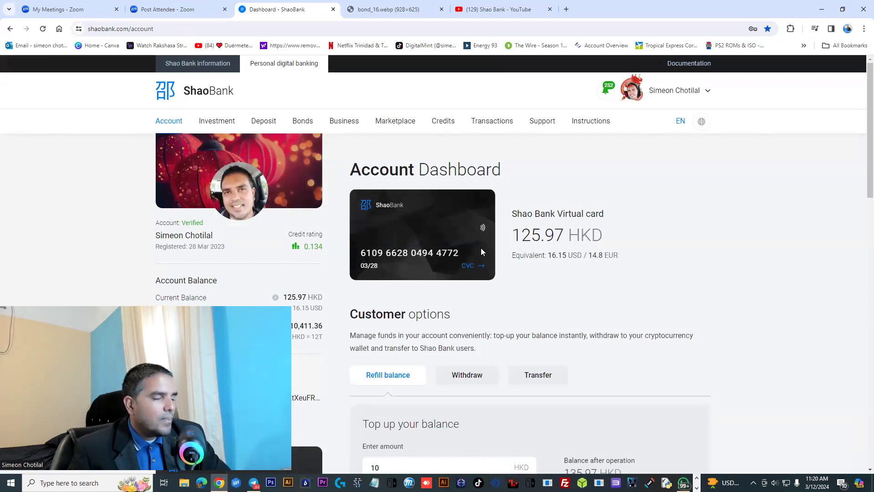
scroll(481, 251, "down", 4)
scroll(482, 254, "up", 4)
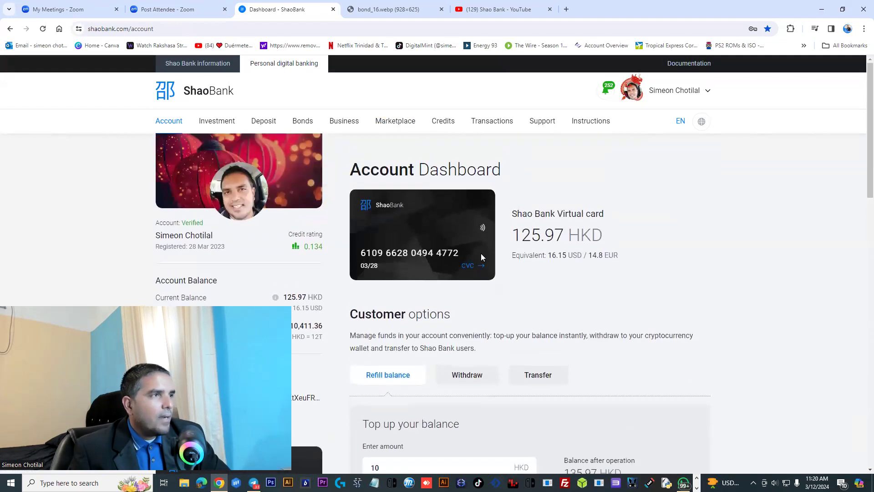
From the ShaoBank home page, review Help & Support's FAQ and Hong Kong contacts down to the footer.
left_click(175, 66)
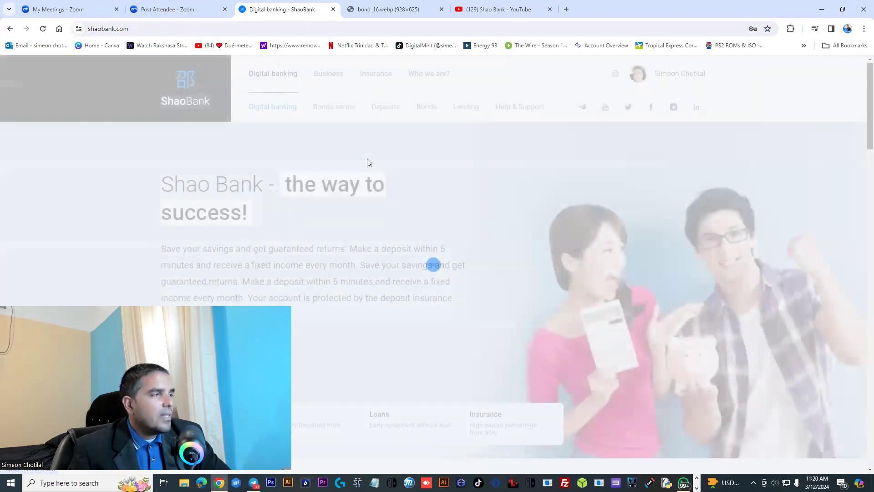
left_click(509, 114)
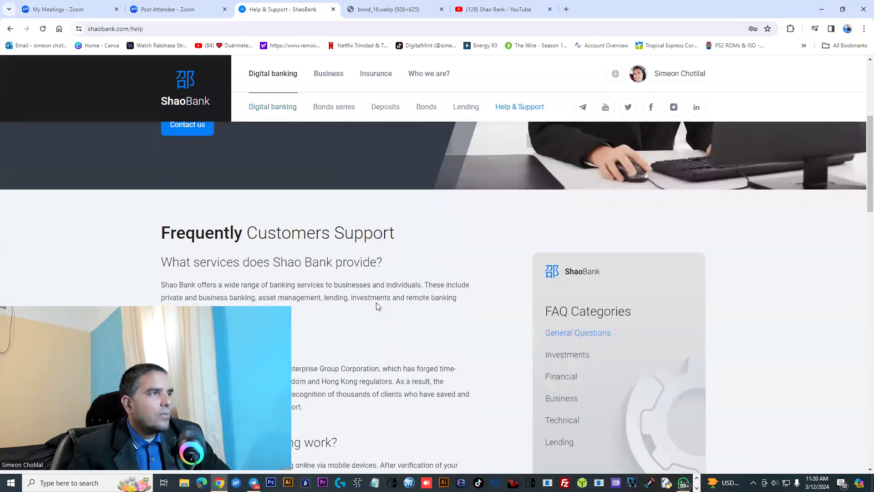
scroll(377, 311, "down", 3)
scroll(377, 311, "down", 3)
scroll(377, 310, "down", 4)
scroll(376, 311, "down", 3)
scroll(376, 311, "down", 3)
scroll(377, 310, "down", 3)
scroll(372, 308, "up", 2)
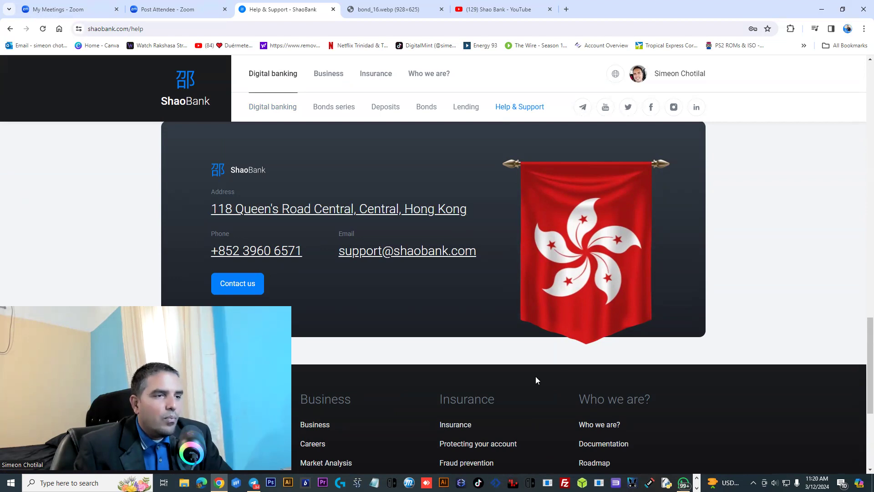
scroll(532, 385, "down", 4)
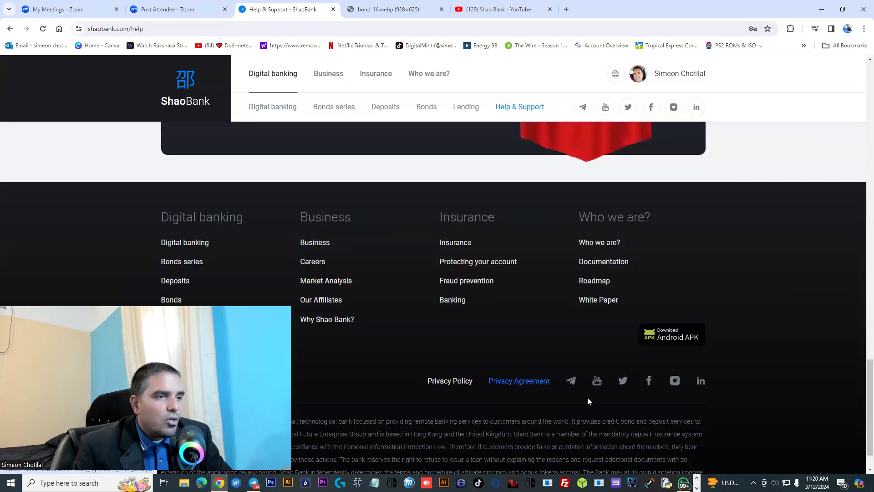